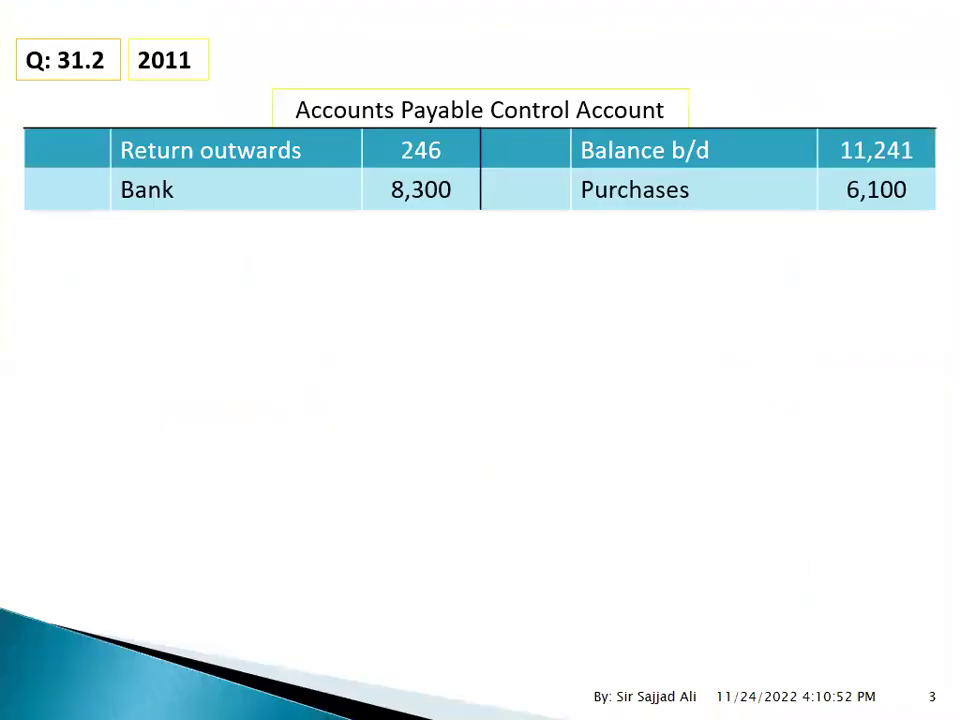
Step: Reveal the discount received, totals and balance rows of the Q: 31.2 Accounts Payable Control Account, consulting question 31.2 in the ABC PDF midway
{"action": "key", "text": "Right"}
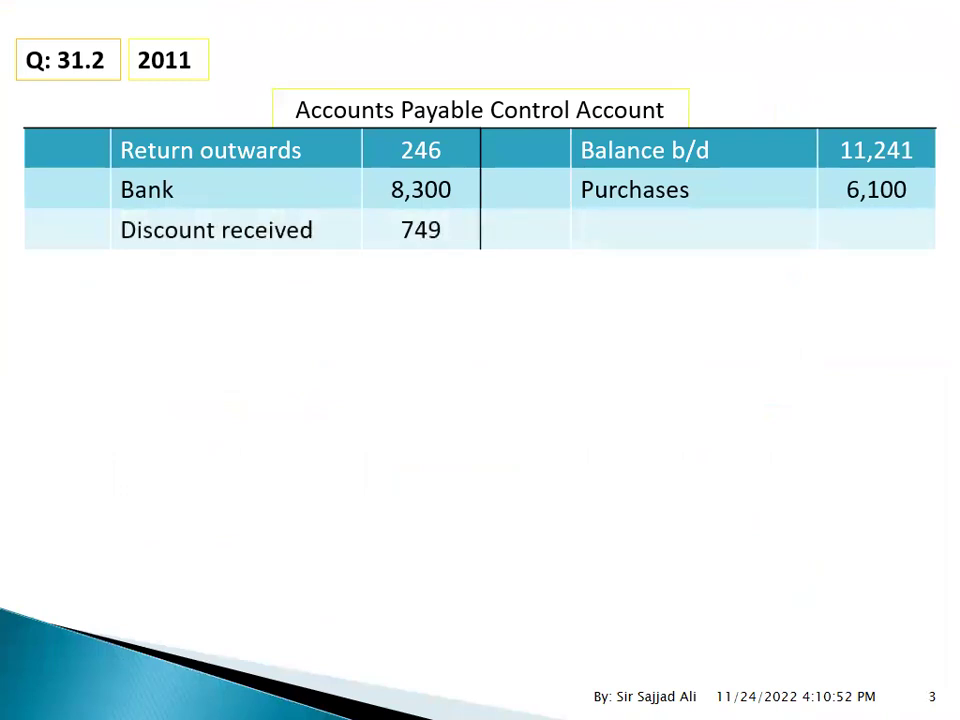
{"action": "key", "text": "alt+Tab"}
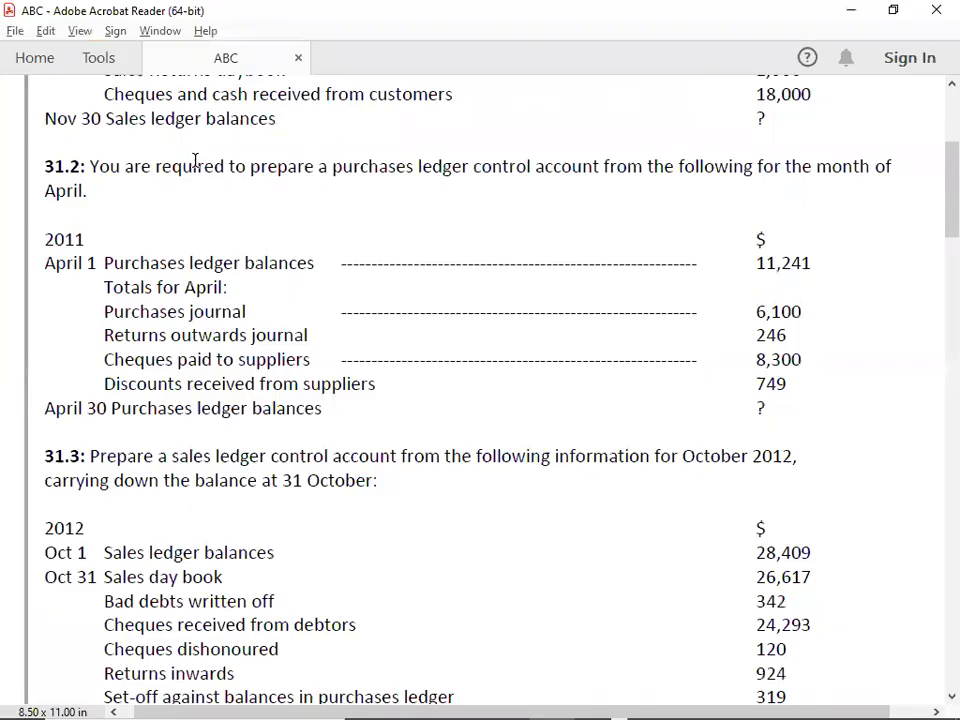
{"action": "key", "text": "alt+Tab"}
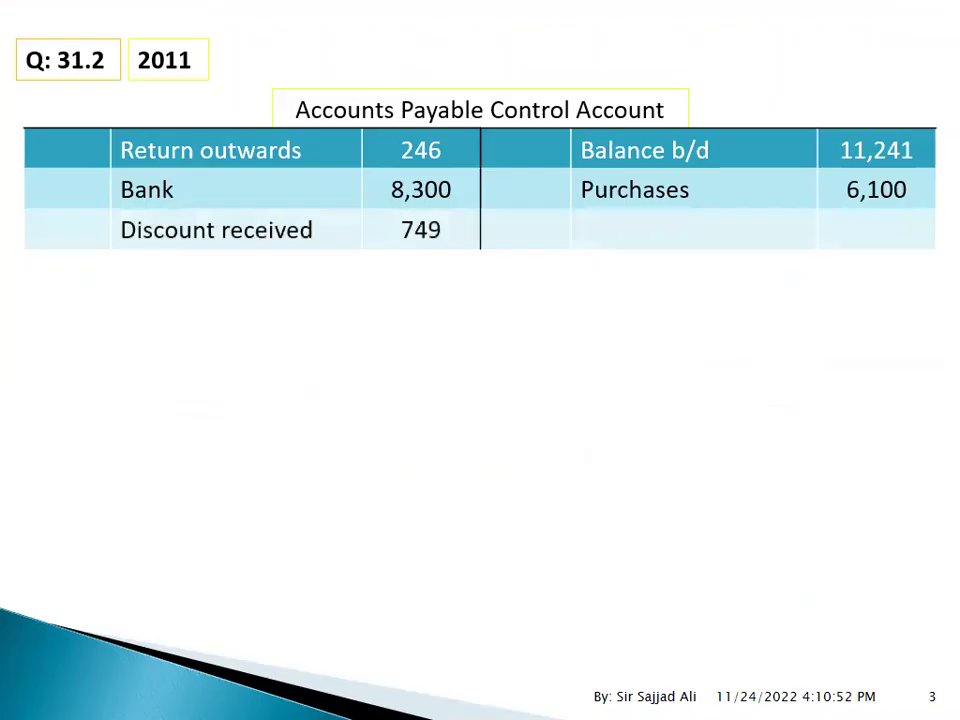
{"action": "key", "text": "Right"}
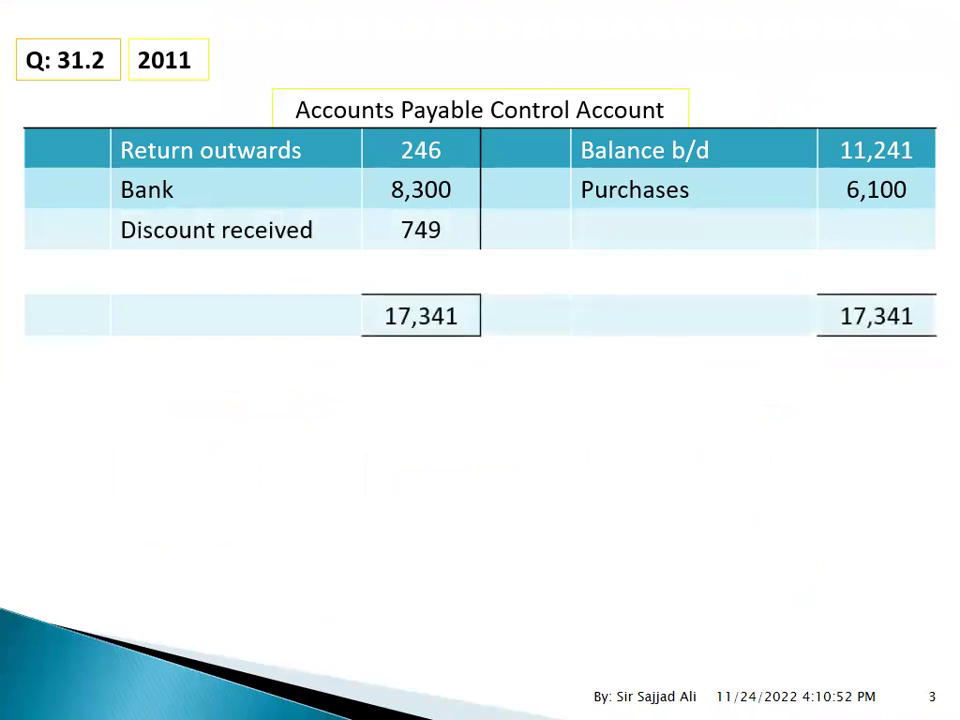
{"action": "key", "text": "Right"}
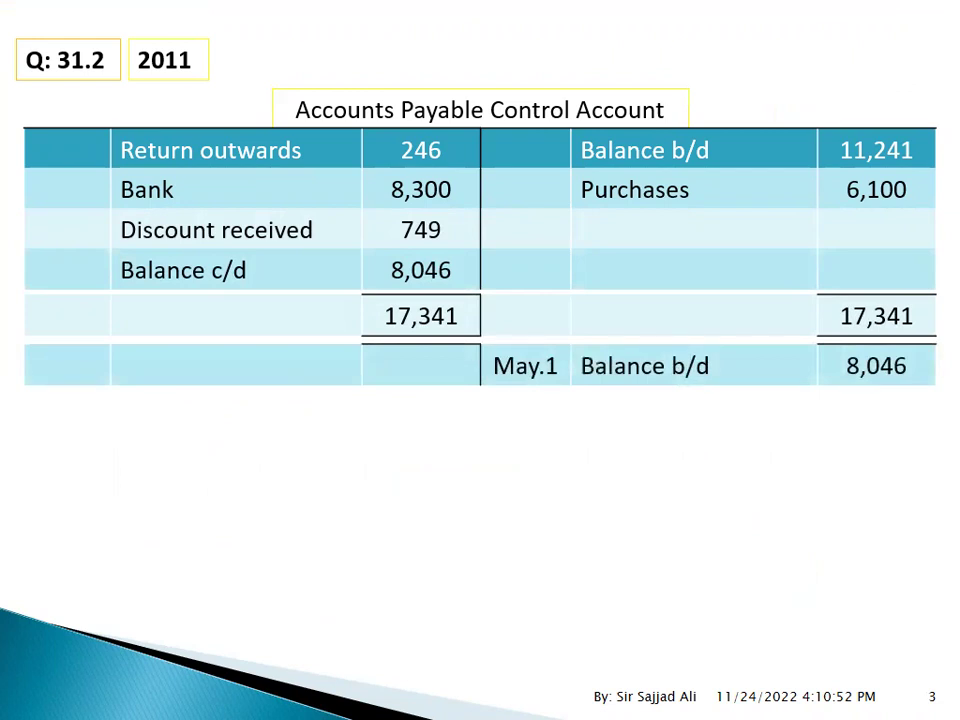
Step: Switch to the CONTROL ACCOUNT workbook in Excel and enter BAD DEBTS in B1393 and A/R in C1394
{"action": "key", "text": "alt+Tab"}
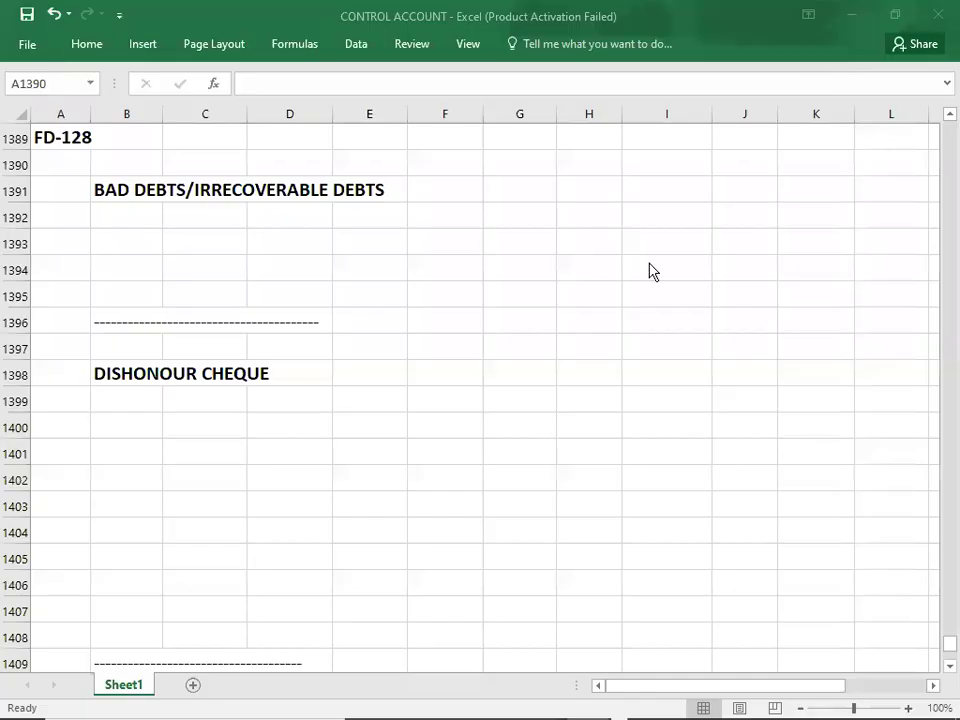
{"action": "left_click", "coordinate": [145, 243]}
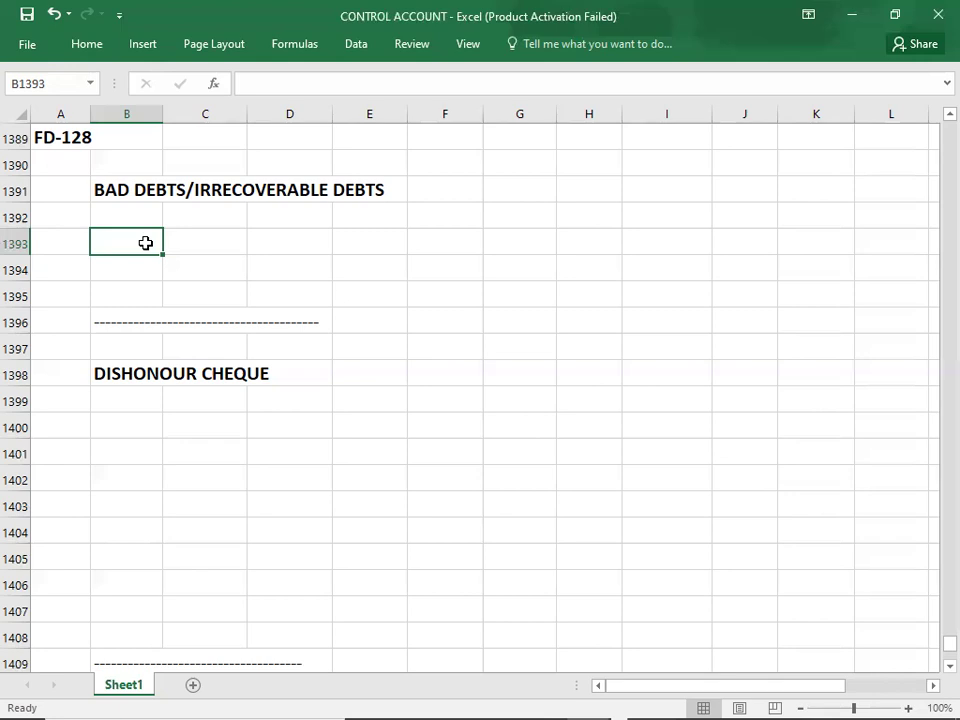
{"action": "type", "text": "BAD DEBTS"}
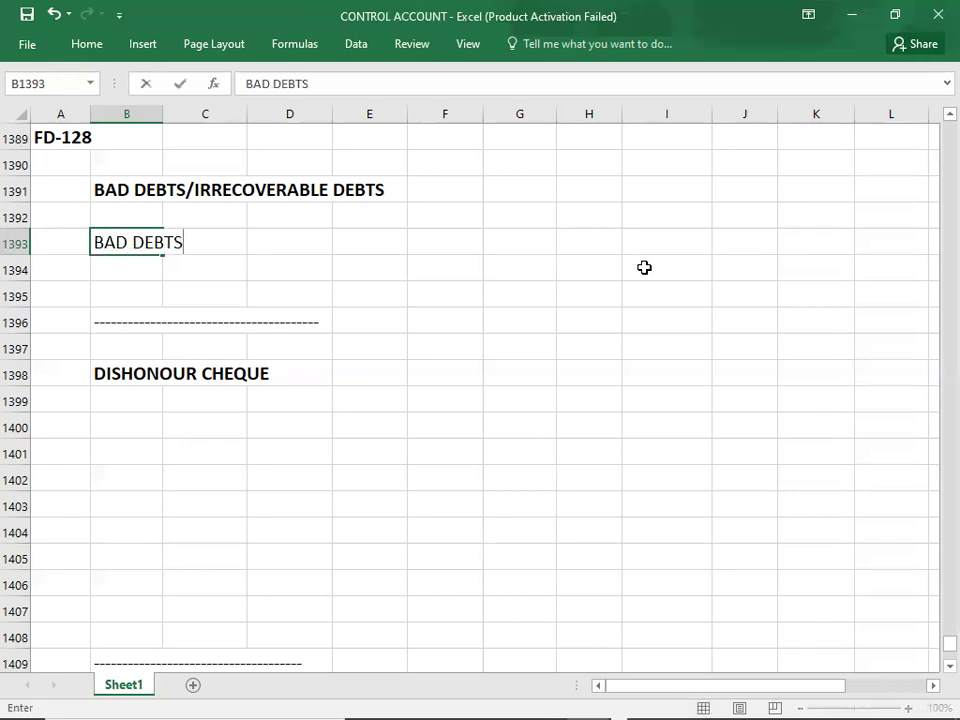
{"action": "key", "text": "Return"}
{"action": "key", "text": "Right"}
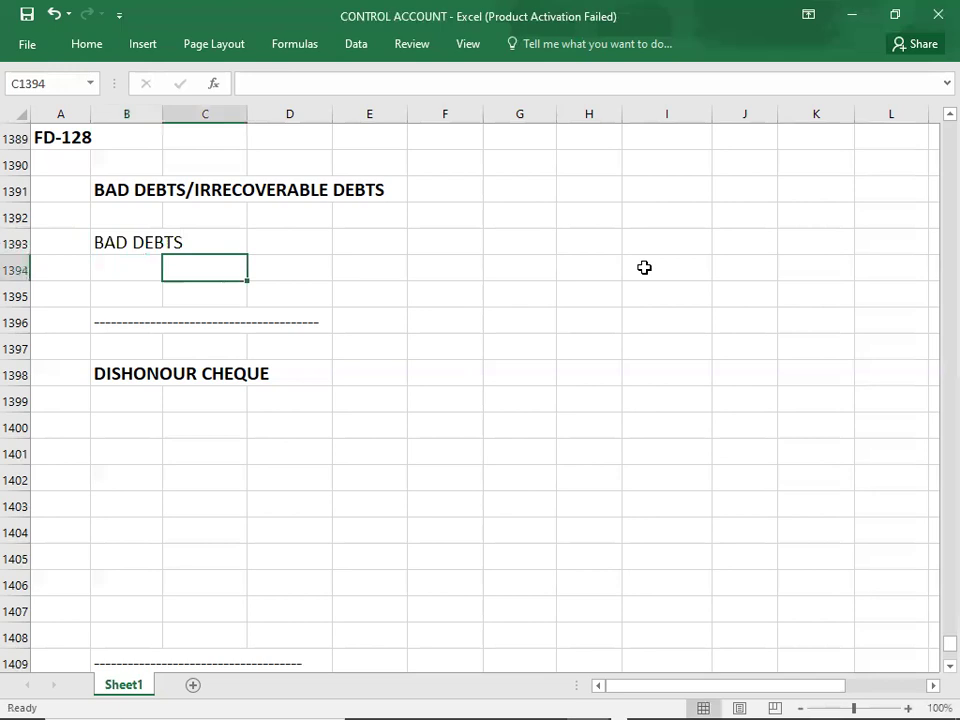
{"action": "type", "text": "A/R"}
{"action": "key", "text": "Right"}
Step: Enter XX as the debit amount in E1393 and XX as the credit amount in F1394
{"action": "key", "text": "Up"}
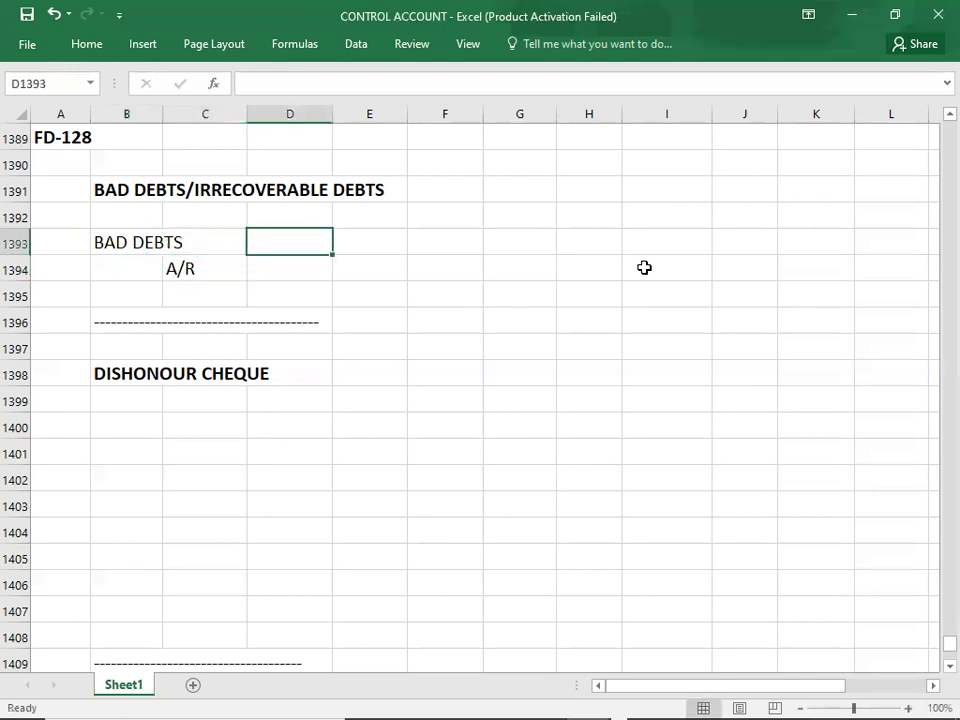
{"action": "key", "text": "Right"}
{"action": "type", "text": "XX"}
{"action": "key", "text": "Return"}
{"action": "key", "text": "Right"}
{"action": "type", "text": "XX"}
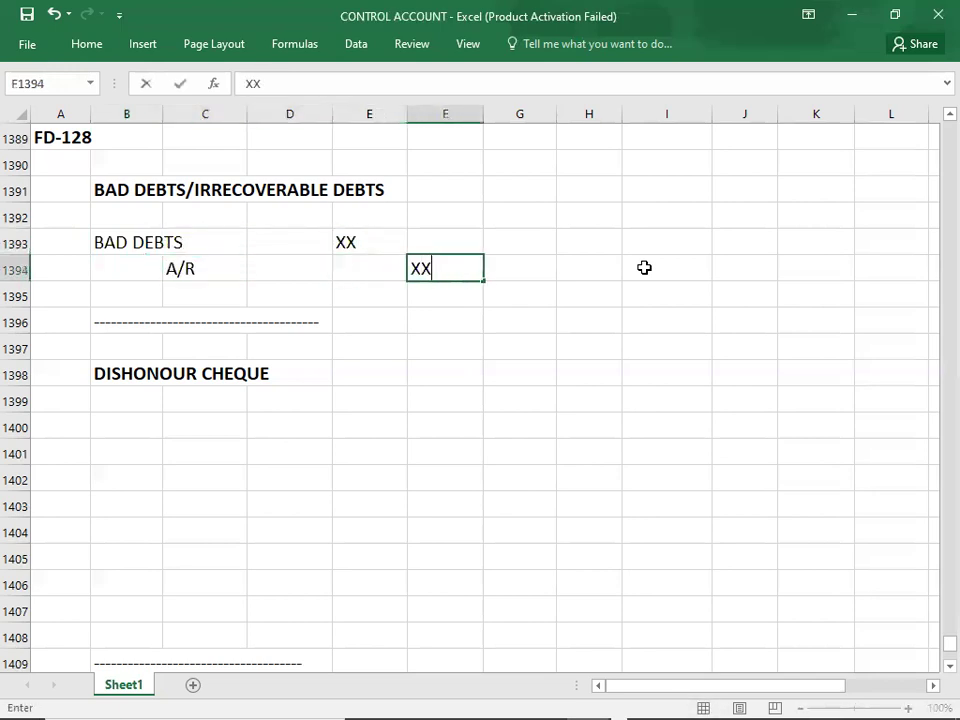
{"action": "key", "text": "Return"}
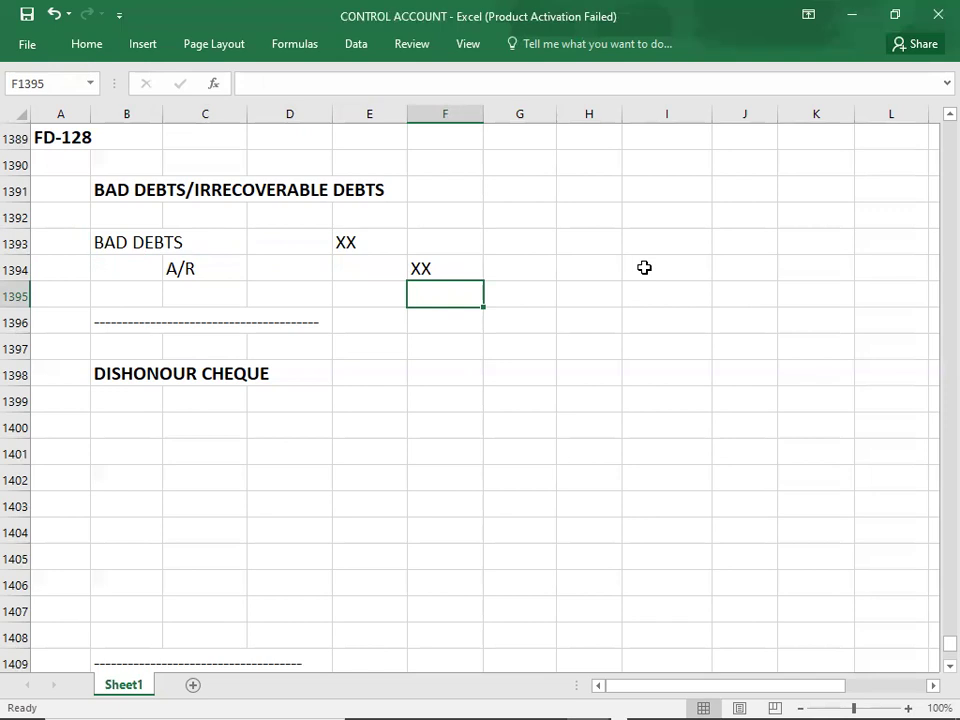
Step: Under the DISHONOUR CHEQUE heading, enter A/R in B1400 and SALES in C1401
{"action": "left_click", "coordinate": [141, 428]}
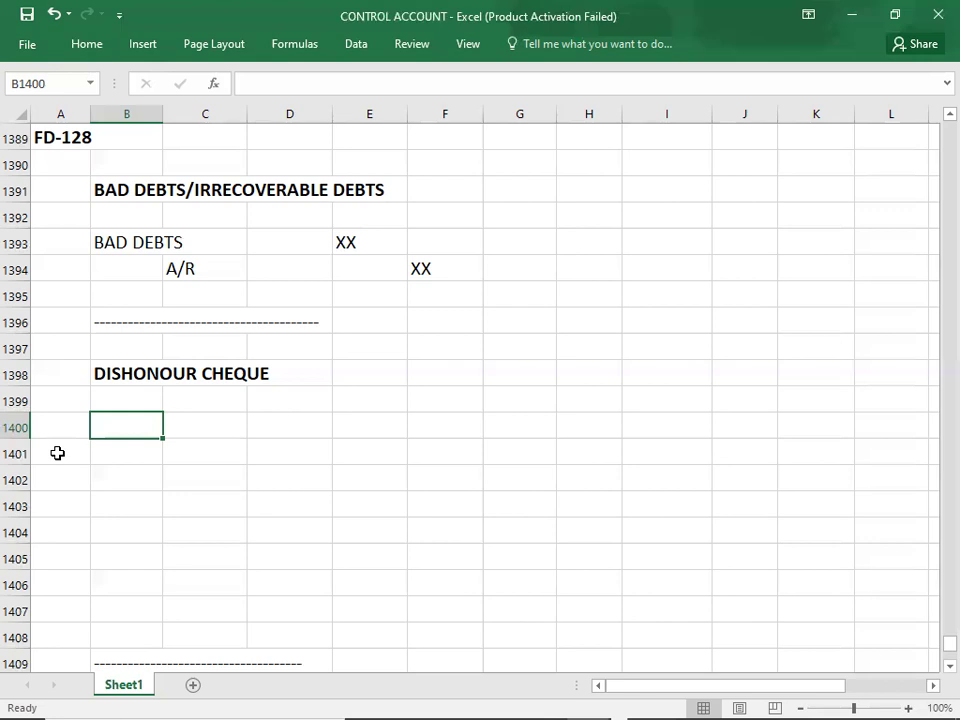
{"action": "type", "text": "A/R"}
{"action": "key", "text": "Return"}
{"action": "key", "text": "Right"}
{"action": "type", "text": "SALES"}
{"action": "key", "text": "Up"}
Step: Enter 500 as the A/R debit in E1400 and 500 as the SALES credit in F1401
{"action": "key", "text": "Right"}
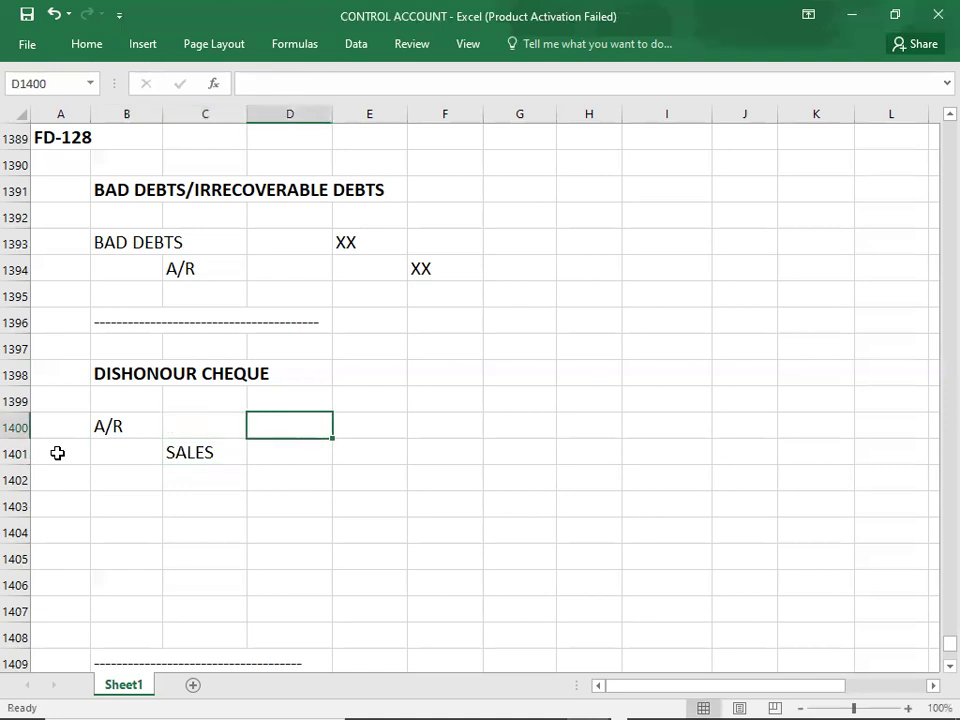
{"action": "key", "text": "Right"}
{"action": "type", "text": "500"}
{"action": "key", "text": "Return"}
{"action": "key", "text": "Right"}
{"action": "type", "text": "500"}
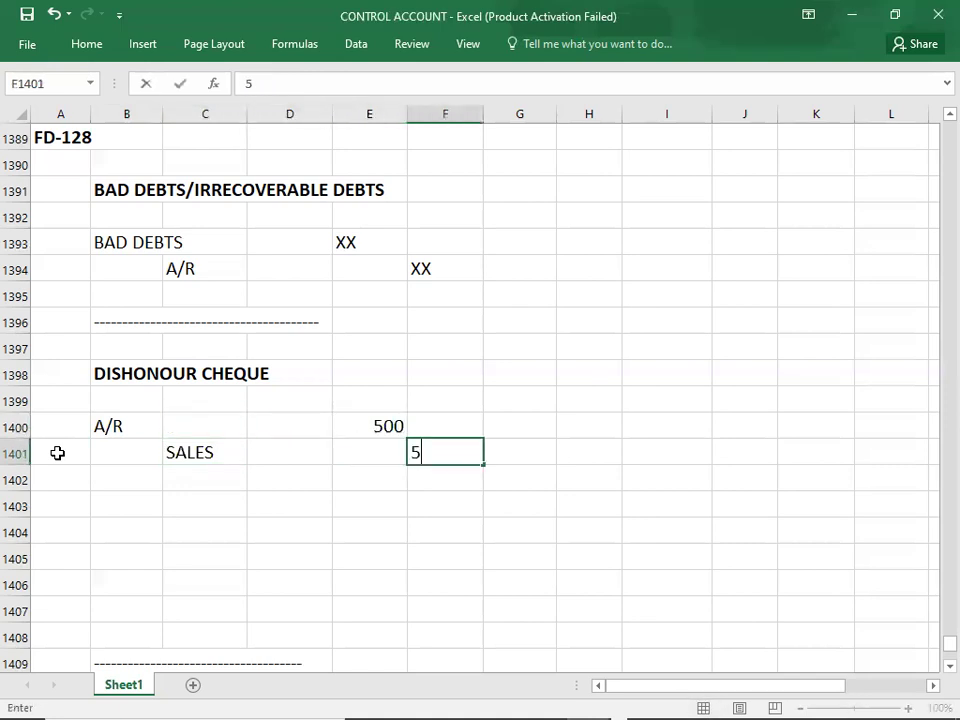
{"action": "key", "text": "Return"}
Step: Start the cheque receipt entry below the sales entry with BANK in B1403 and A/R in C1404
{"action": "key", "text": "Left"}
{"action": "key", "text": "Left"}
{"action": "key", "text": "Left"}
{"action": "key", "text": "Left"}
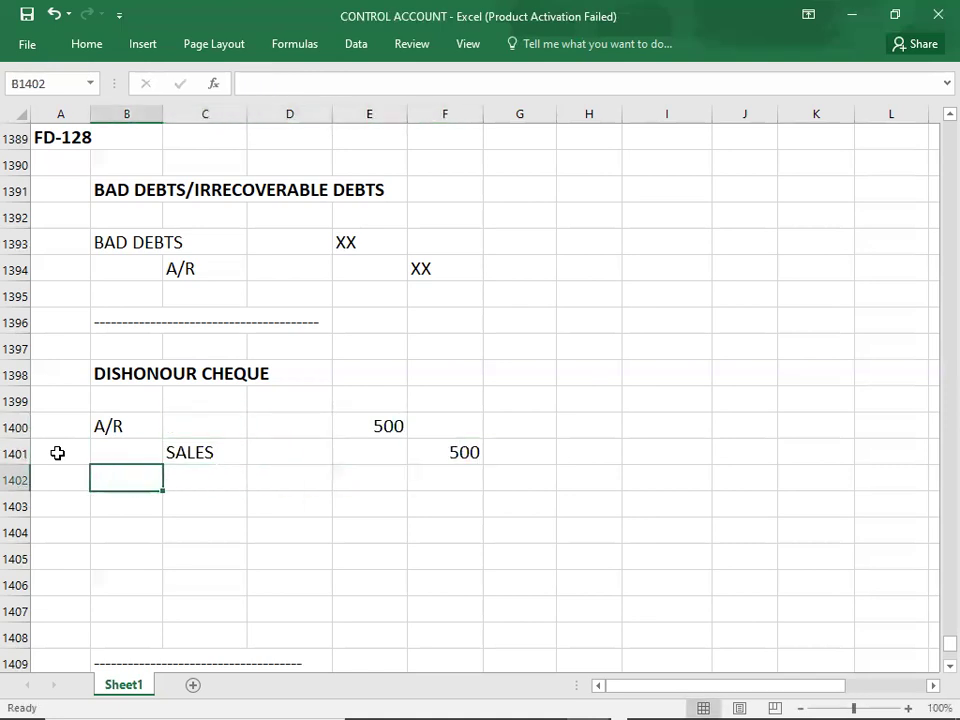
{"action": "key", "text": "Down"}
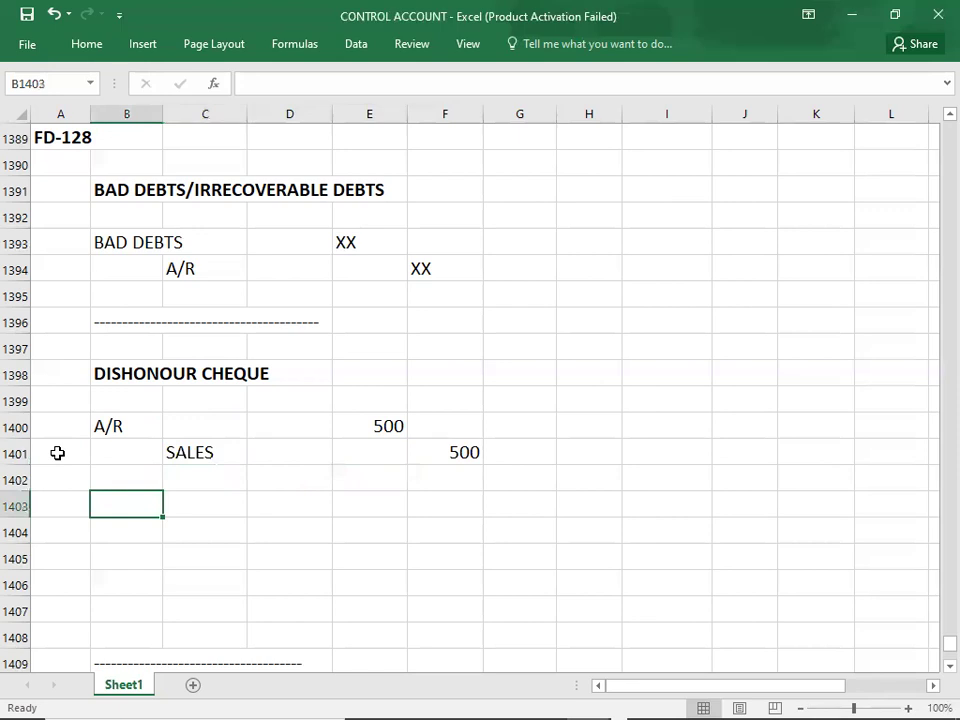
{"action": "key", "text": "Down"}
{"action": "key", "text": "Down"}
{"action": "key", "text": "Down"}
{"action": "key", "text": "Down"}
{"action": "key", "text": "Down"}
{"action": "key", "text": "Down"}
{"action": "key", "text": "Down"}
{"action": "key", "text": "Down"}
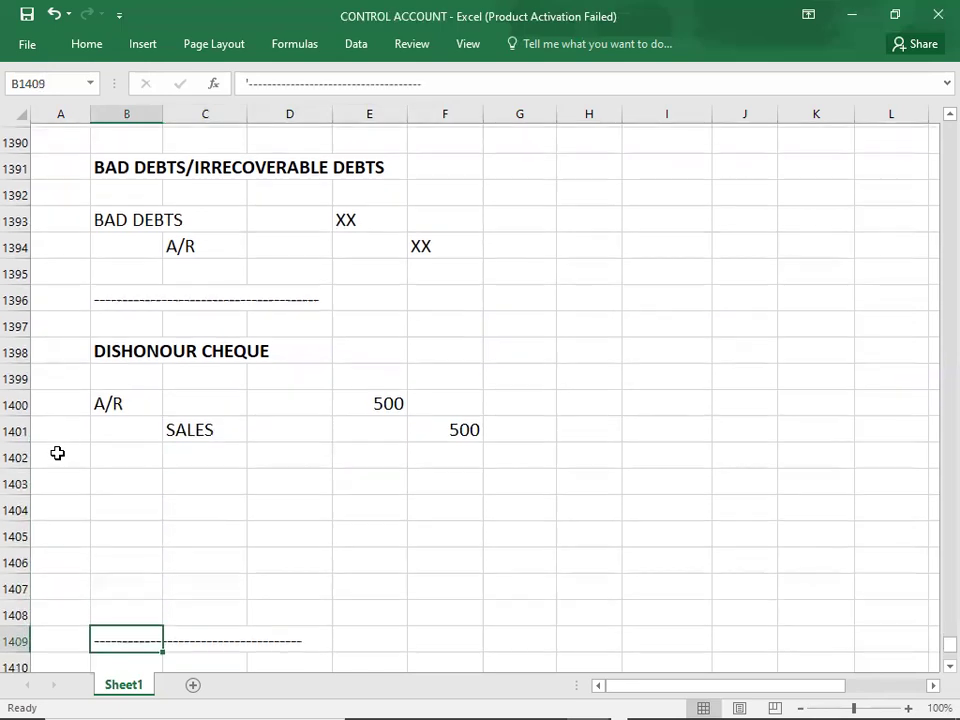
{"action": "key", "text": "Down"}
{"action": "key", "text": "Up"}
{"action": "key", "text": "Up"}
{"action": "key", "text": "Up"}
{"action": "key", "text": "Up"}
{"action": "key", "text": "Up"}
{"action": "key", "text": "Up"}
{"action": "key", "text": "Up"}
{"action": "key", "text": "Up"}
{"action": "key", "text": "Up"}
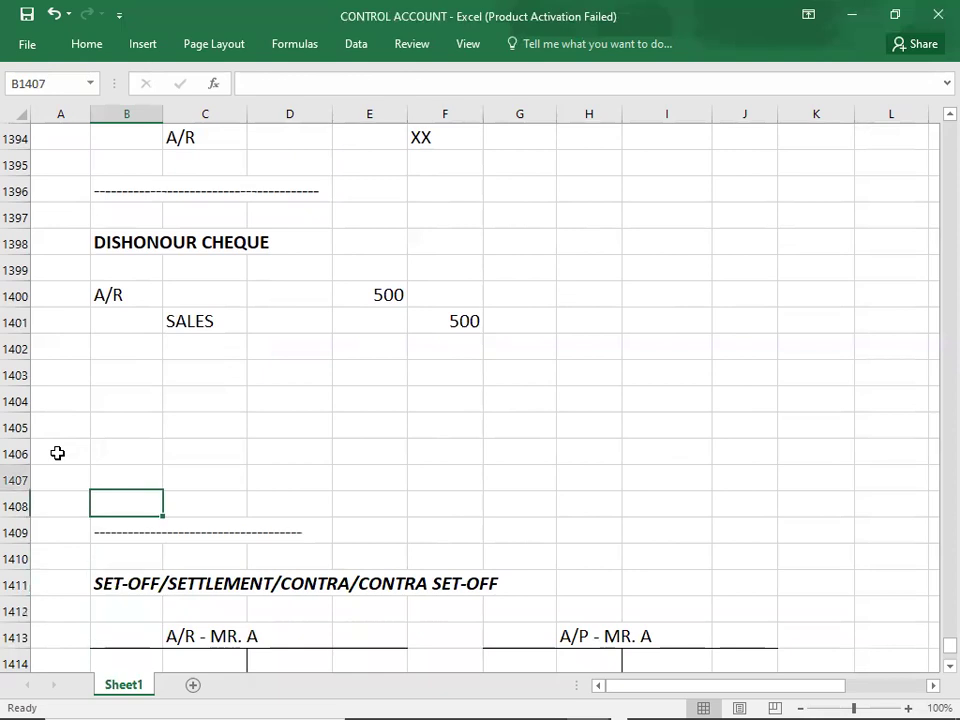
{"action": "type", "text": "N"}
{"action": "key", "text": "BackSpace"}
{"action": "type", "text": "BANK"}
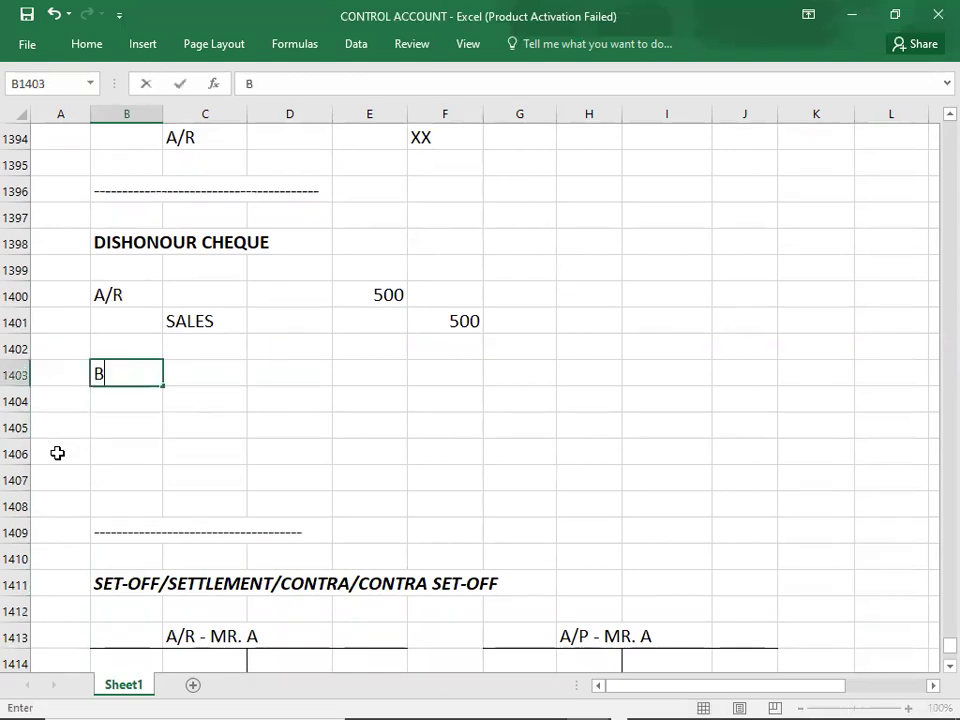
{"action": "key", "text": "Return"}
{"action": "key", "text": "Right"}
{"action": "type", "text": "A/R"}
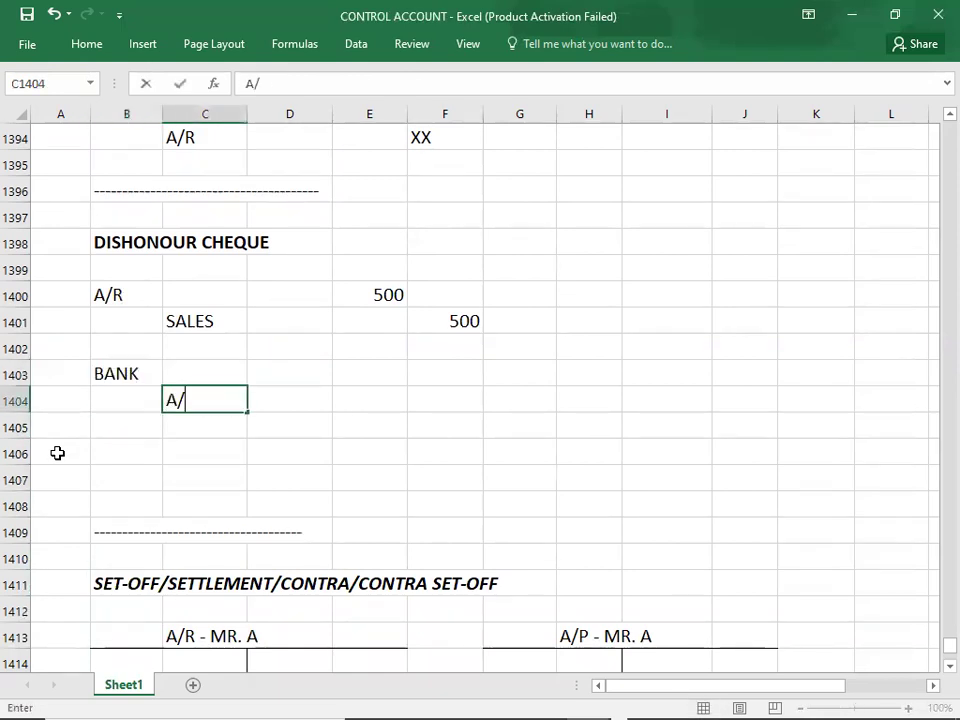
{"action": "key", "text": "Up"}
Step: Enter 500 as the BANK debit in E1403 and 500 as the A/R credit in F1404
{"action": "key", "text": "Right"}
{"action": "key", "text": "Right"}
{"action": "type", "text": "500"}
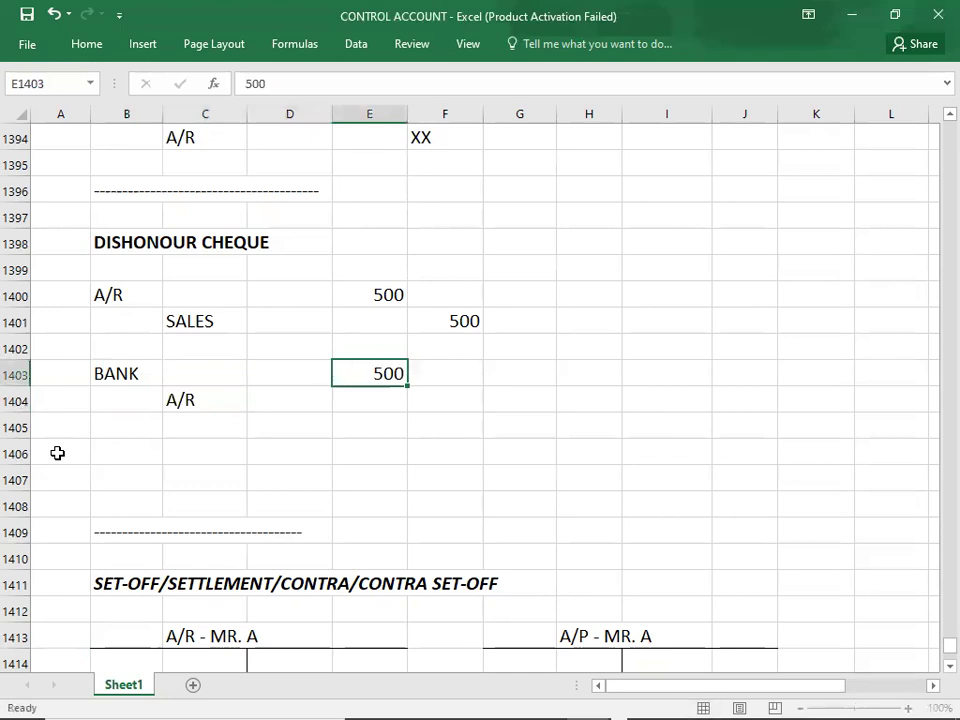
{"action": "key", "text": "Return"}
{"action": "key", "text": "Right"}
{"action": "type", "text": "500"}
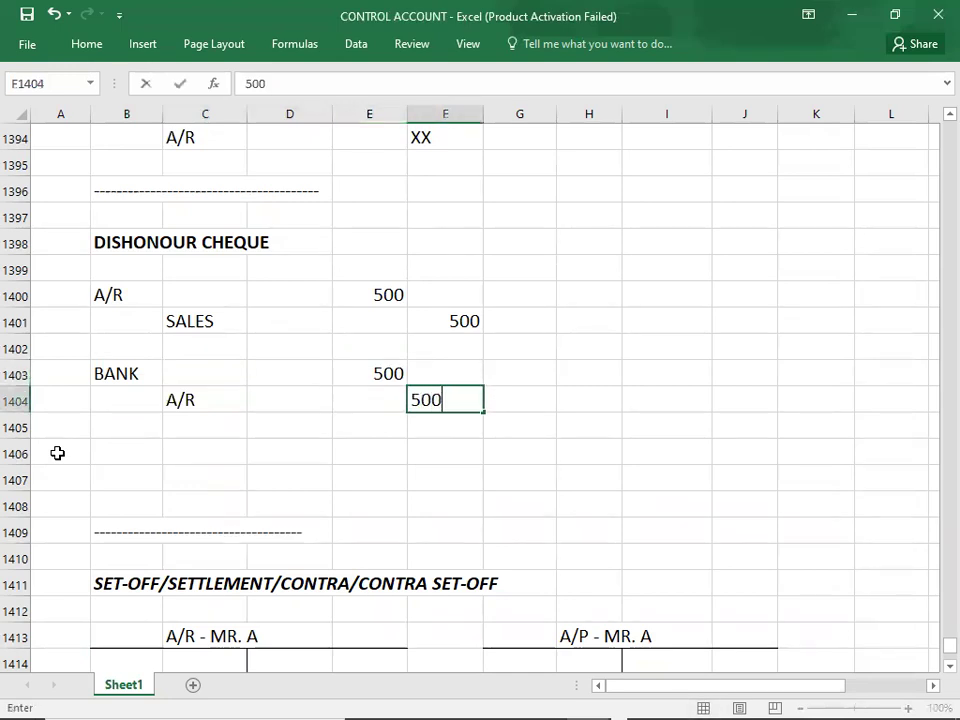
{"action": "key", "text": "Return"}
Step: Add the dishonoured cheque entry with A/R in B1406 and BANK in C1407
{"action": "key", "text": "Left"}
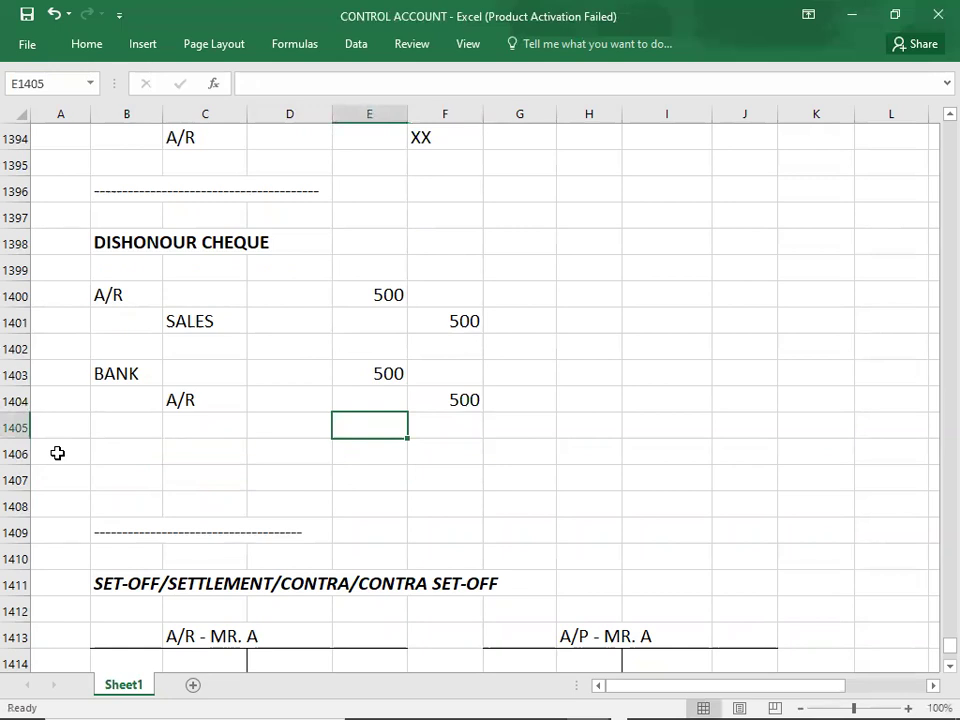
{"action": "key", "text": "Left"}
{"action": "key", "text": "Left"}
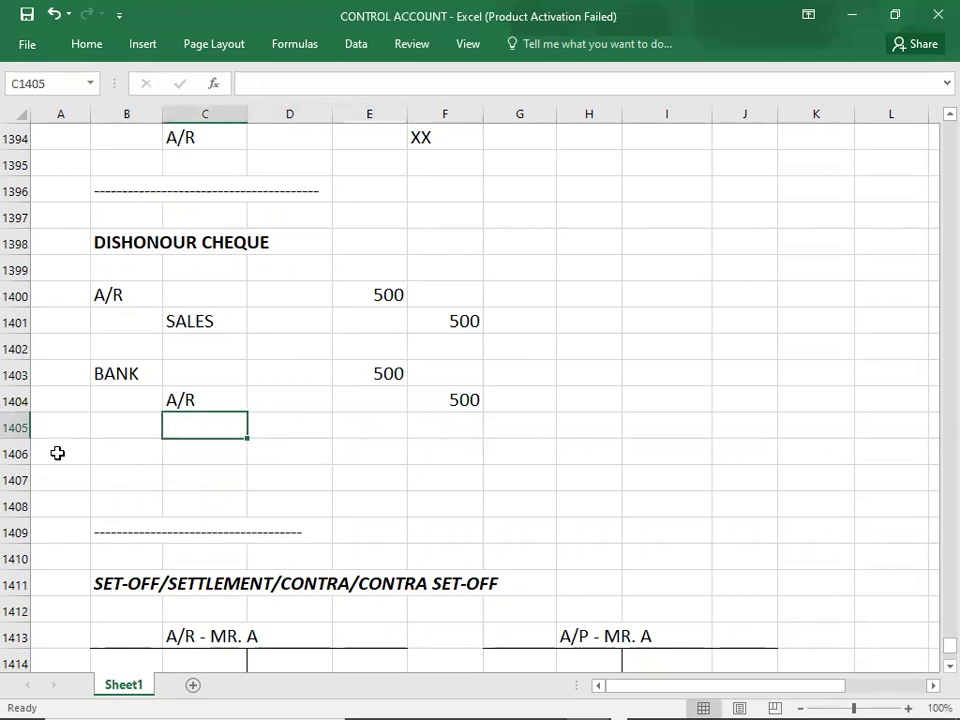
{"action": "key", "text": "Left"}
{"action": "key", "text": "Down"}
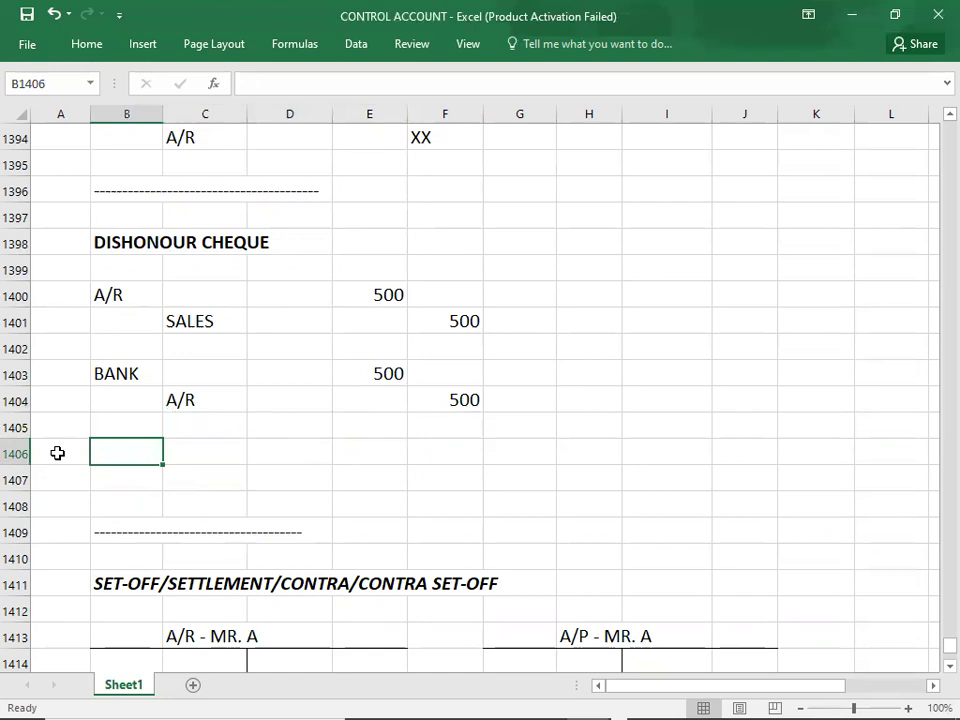
{"action": "type", "text": "A/R"}
{"action": "key", "text": "Return"}
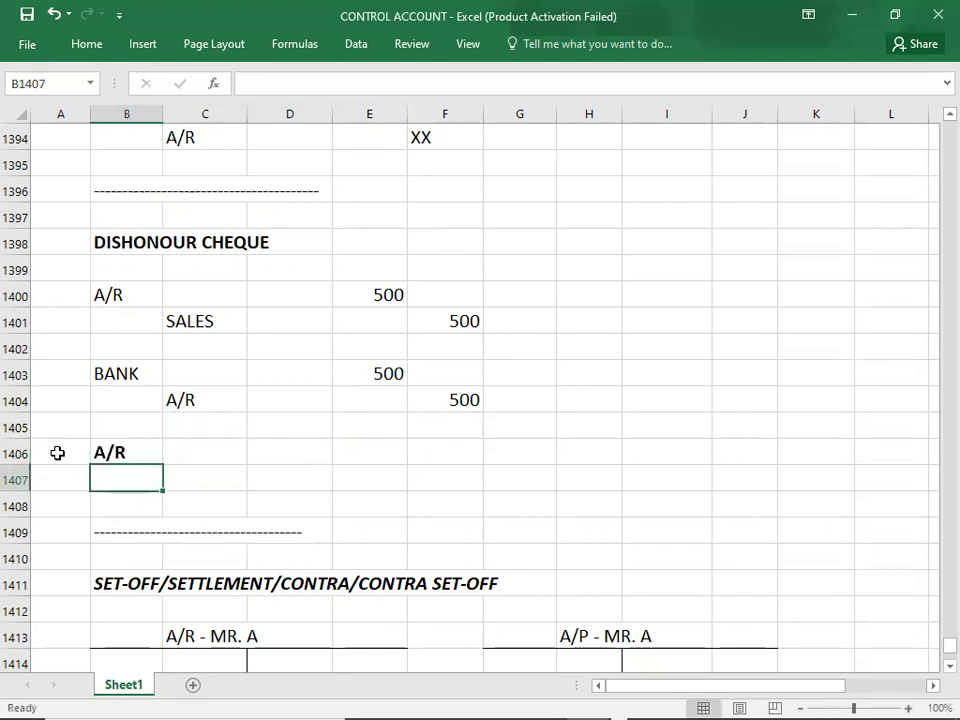
{"action": "key", "text": "Right"}
{"action": "type", "text": "BANK"}
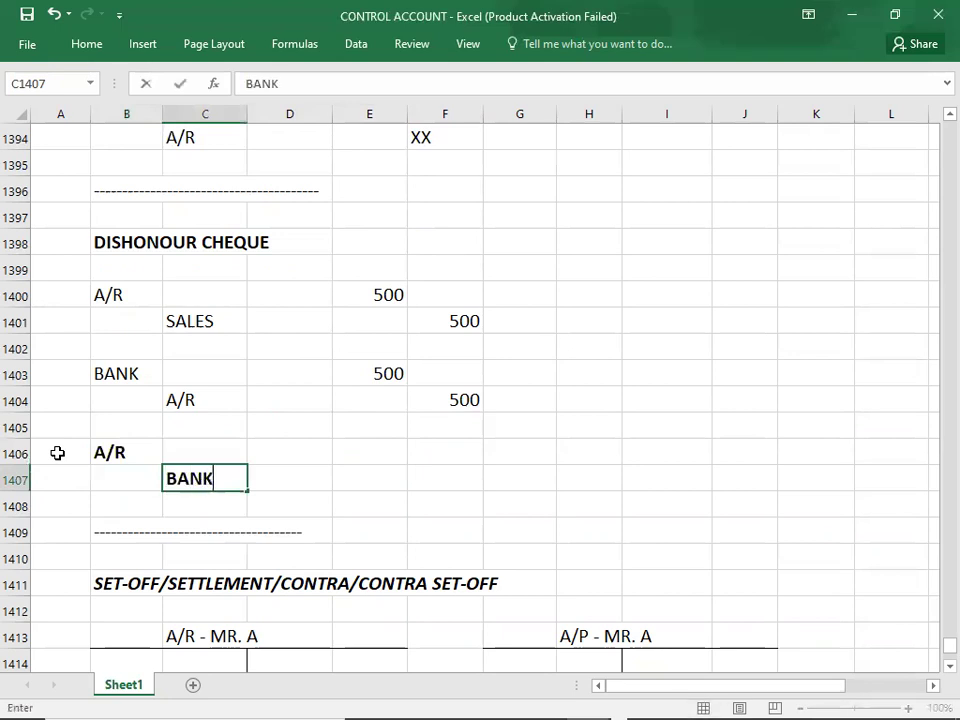
{"action": "key", "text": "Up"}
Step: Enter 500 as the A/R debit in E1406 and 500 as the BANK credit in F1407
{"action": "key", "text": "Right"}
{"action": "key", "text": "Right"}
{"action": "type", "text": "500"}
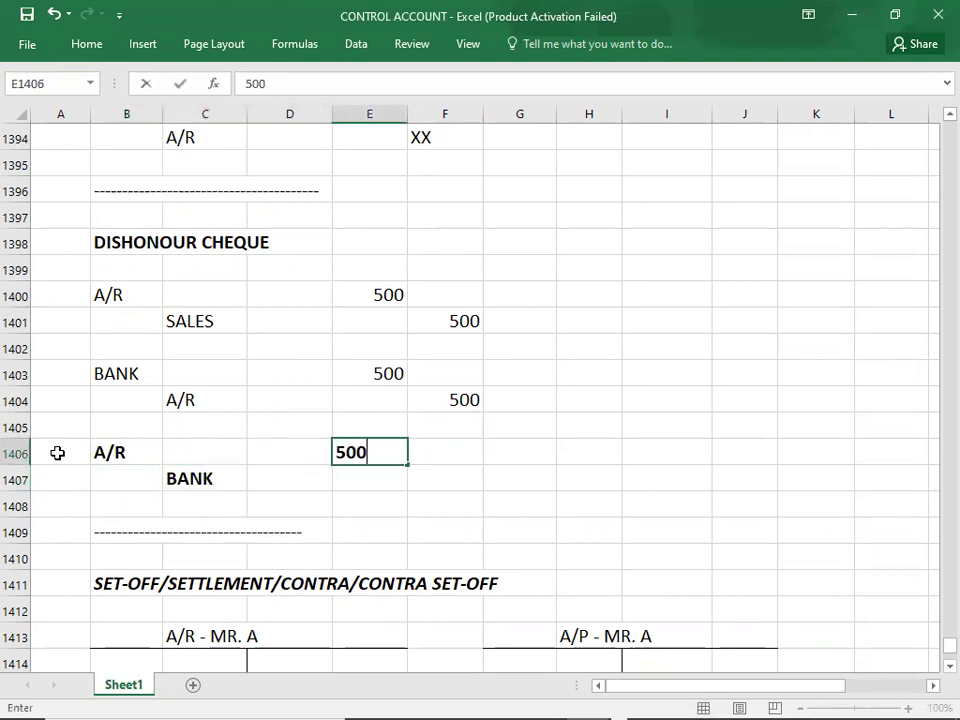
{"action": "key", "text": "Return"}
{"action": "key", "text": "Right"}
{"action": "type", "text": "50"}
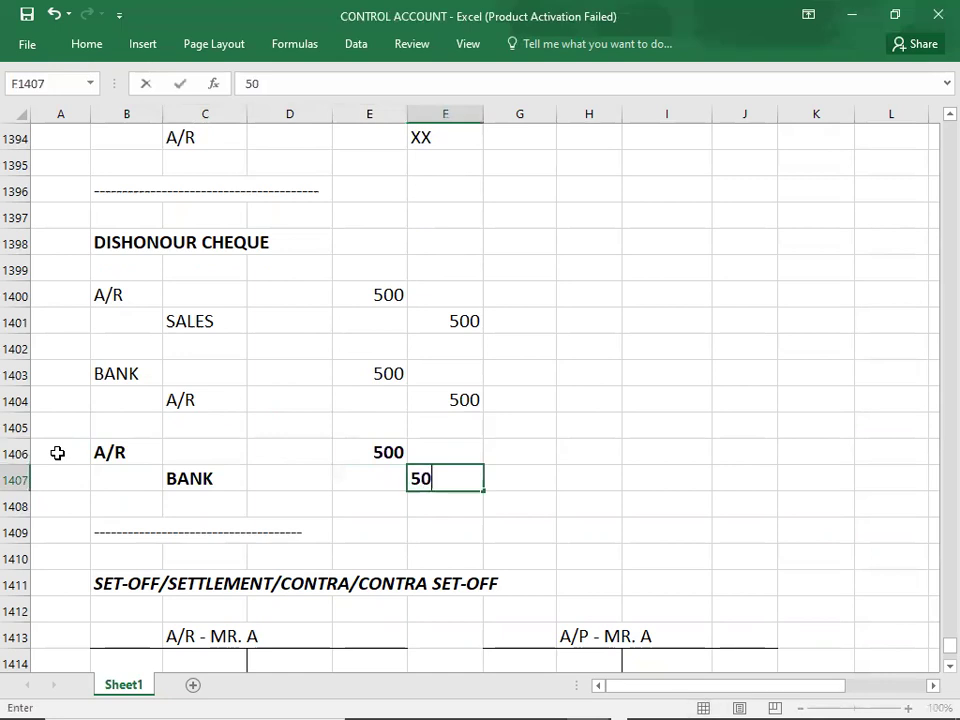
{"action": "key", "text": "Return"}
{"action": "type", "text": "0"}
{"action": "key", "text": "BackSpace"}
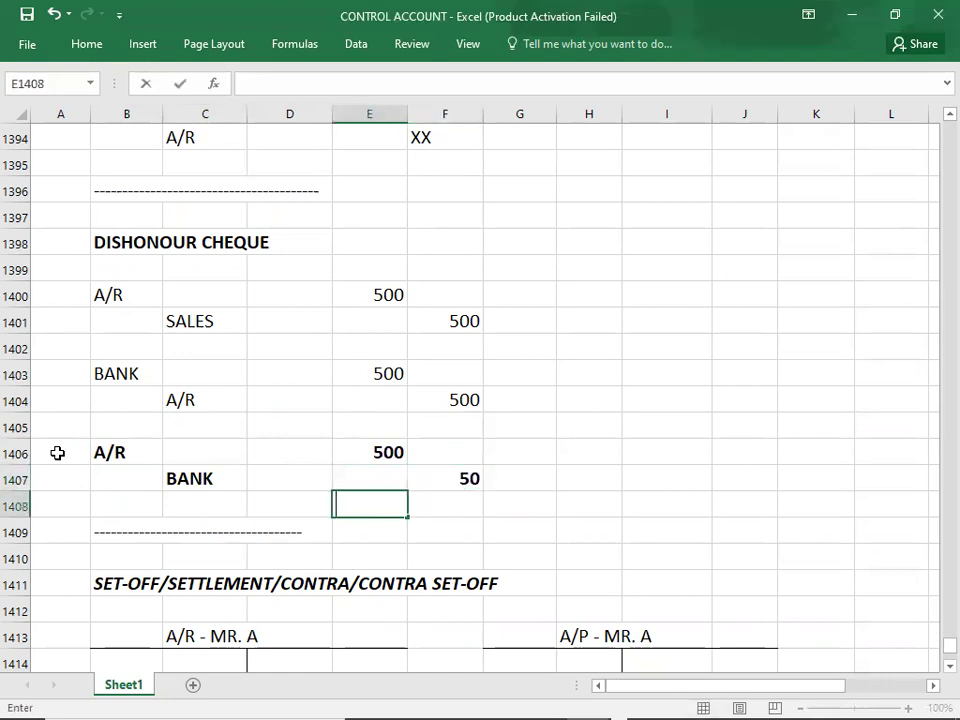
{"action": "key", "text": "Up"}
{"action": "key", "text": "Right"}
{"action": "type", "text": "500"}
{"action": "key", "text": "Return"}
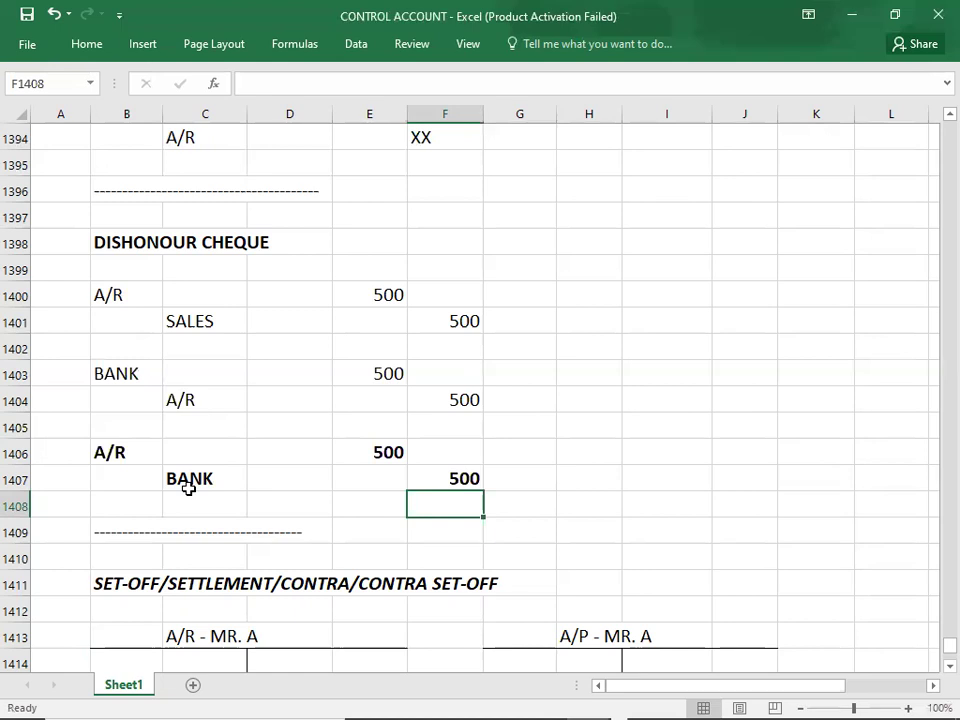
Step: Highlight the A/R and BANK dishonour entry in B1406:F1407 for review, then clear the selection
{"action": "left_click", "coordinate": [105, 452]}
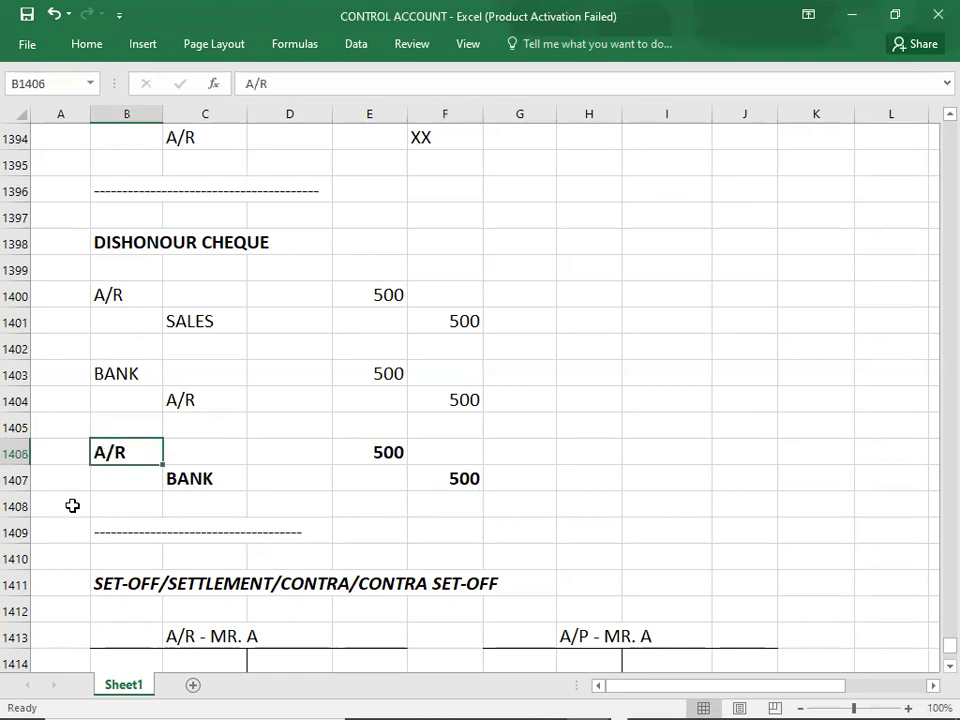
{"action": "key", "text": "shift+Right"}
{"action": "key", "text": "shift+Right"}
{"action": "key", "text": "shift+Right"}
{"action": "key", "text": "shift+Right"}
{"action": "key", "text": "shift+Down"}
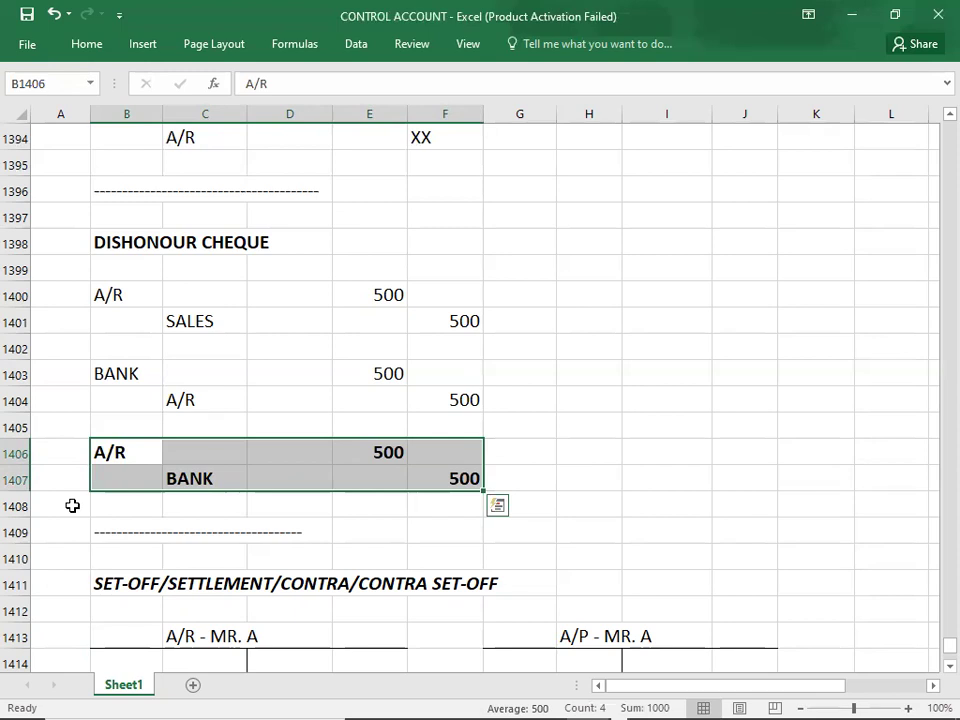
{"action": "key", "text": "Down"}
{"action": "key", "text": "Left"}
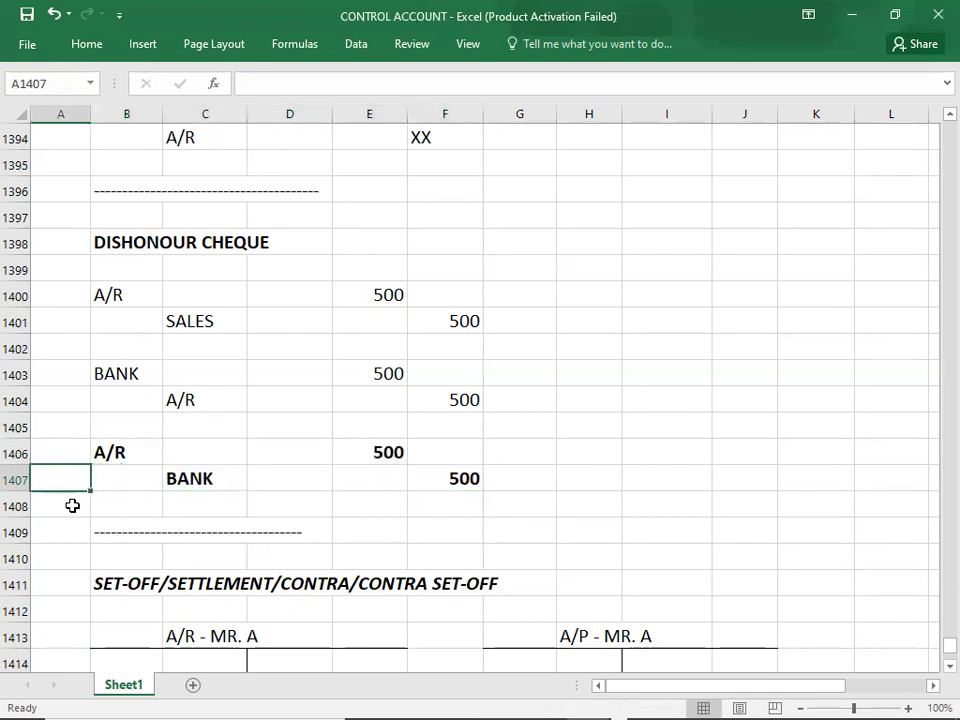
Step: Move down to the SET-OFF/SETTLEMENT/CONTRA section and examine its blank A/R and A/P account layouts in rows 1411 to 1426
{"action": "key", "text": "Down"}
{"action": "key", "text": "Down"}
{"action": "key", "text": "Down"}
{"action": "key", "text": "Down"}
{"action": "key", "text": "Down"}
{"action": "key", "text": "Down"}
{"action": "key", "text": "Down"}
{"action": "key", "text": "Down"}
{"action": "key", "text": "Down"}
{"action": "key", "text": "Down"}
{"action": "key", "text": "Down"}
{"action": "key", "text": "Down"}
{"action": "key", "text": "Down"}
{"action": "key", "text": "Down"}
{"action": "key", "text": "Down"}
{"action": "key", "text": "Down"}
{"action": "key", "text": "Down"}
{"action": "key", "text": "Down"}
{"action": "key", "text": "Down"}
{"action": "key", "text": "Down"}
{"action": "key", "text": "Down"}
{"action": "key", "text": "Down"}
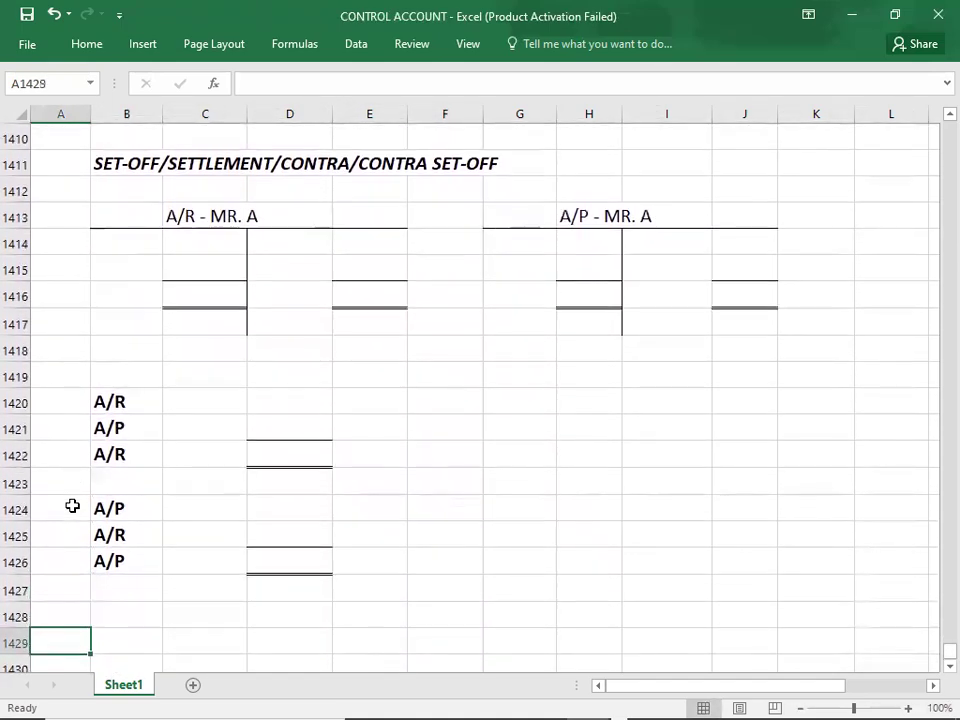
Step: Switch to the ABC document in Acrobat Reader, read question 31.3 and its set-off item, and return to the Excel workbook
{"action": "key", "text": "alt+Tab"}
{"action": "key", "text": "alt+Tab"}
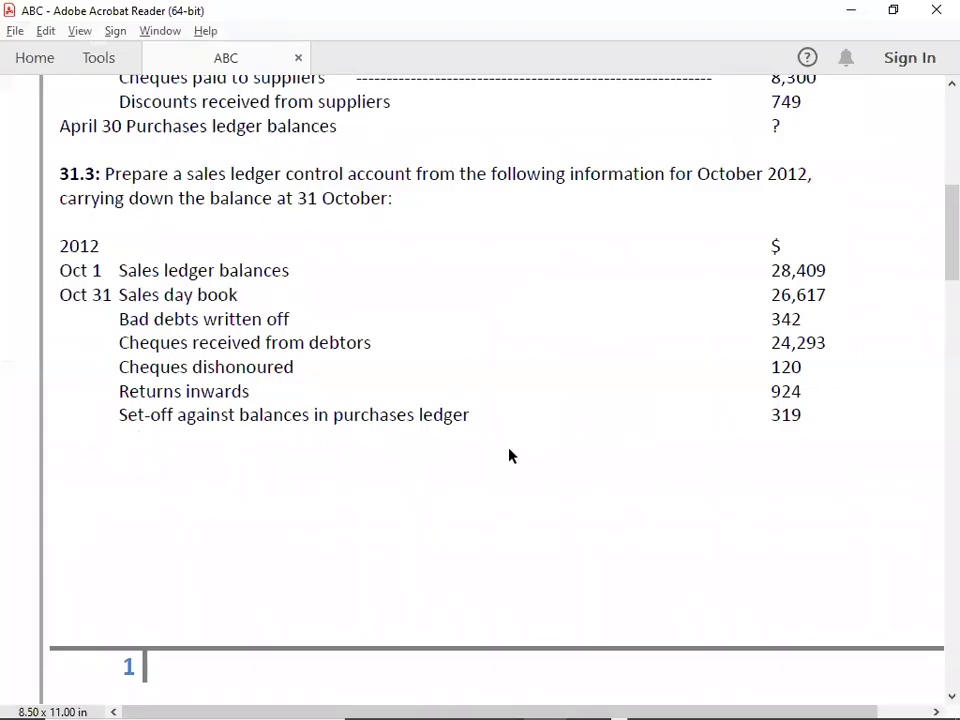
{"action": "key", "text": "alt+Tab"}
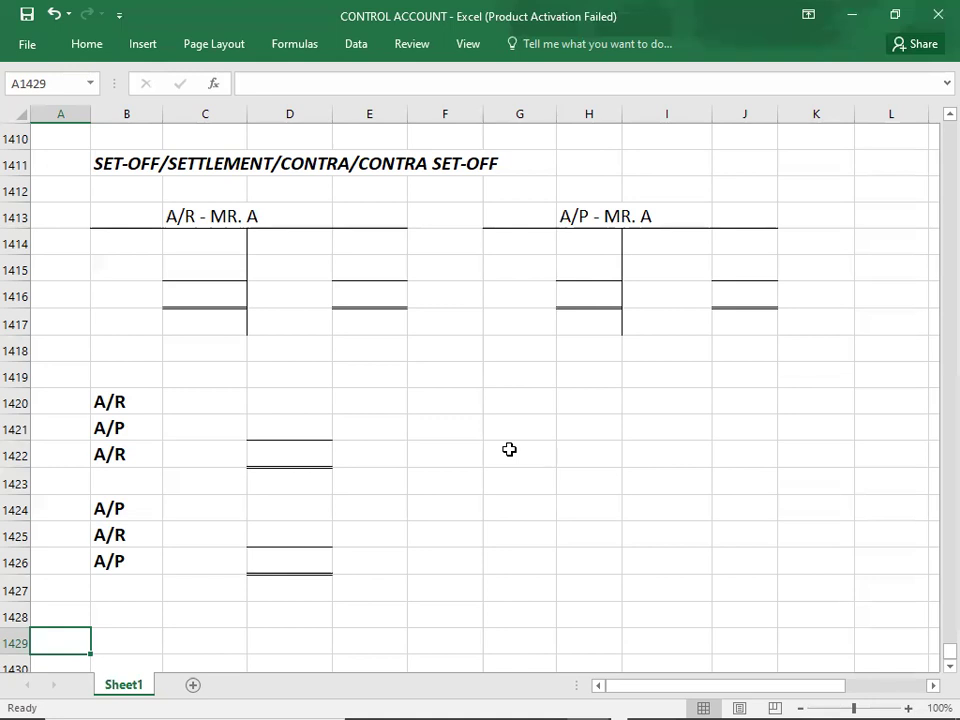
Step: Record SALES of 10000 on the debit side of the A/R - MR. A account in B1414:C1414
{"action": "left_click", "coordinate": [198, 248]}
{"action": "type", "text": "10000"}
{"action": "key", "text": "Left"}
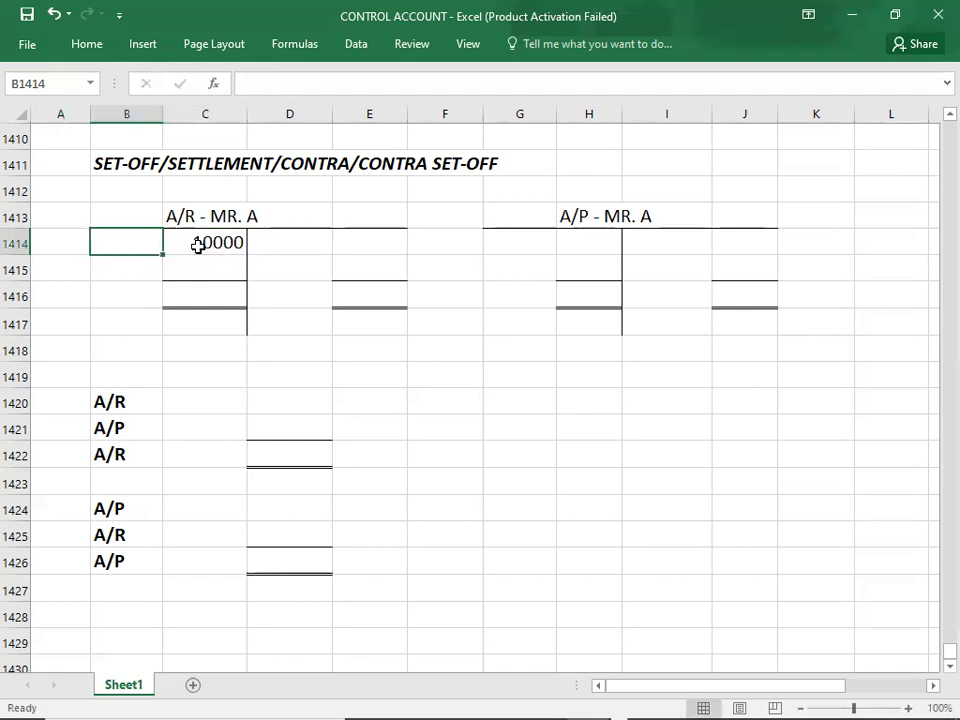
{"action": "type", "text": "SALES"}
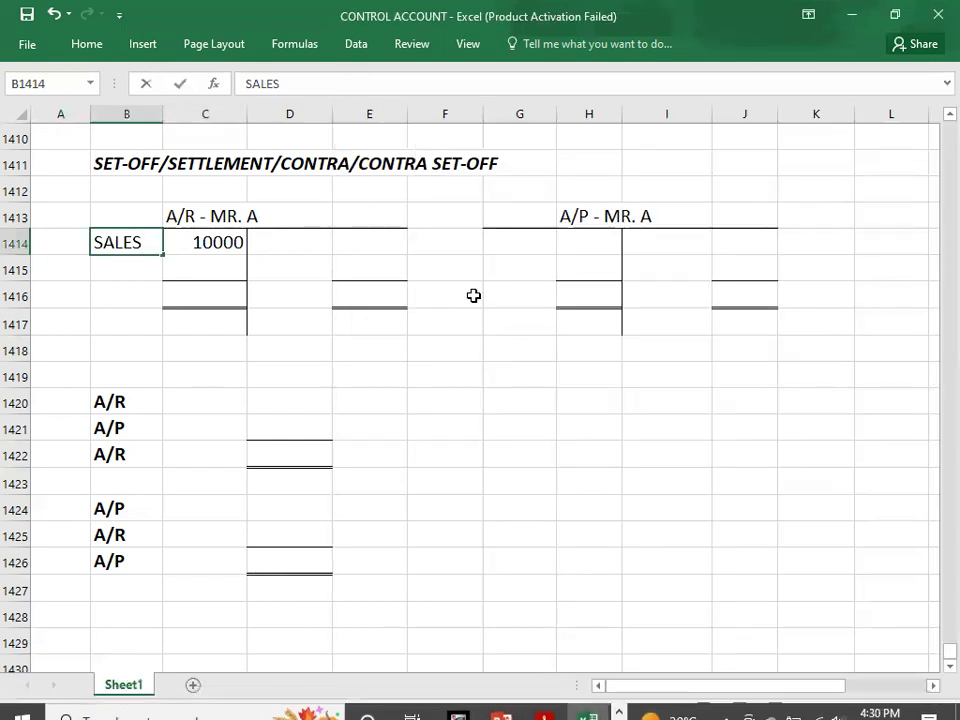
Step: Record PURCHASES of 8000 on the credit side of the A/P - MR. A account in I1414:J1414
{"action": "left_click", "coordinate": [638, 253]}
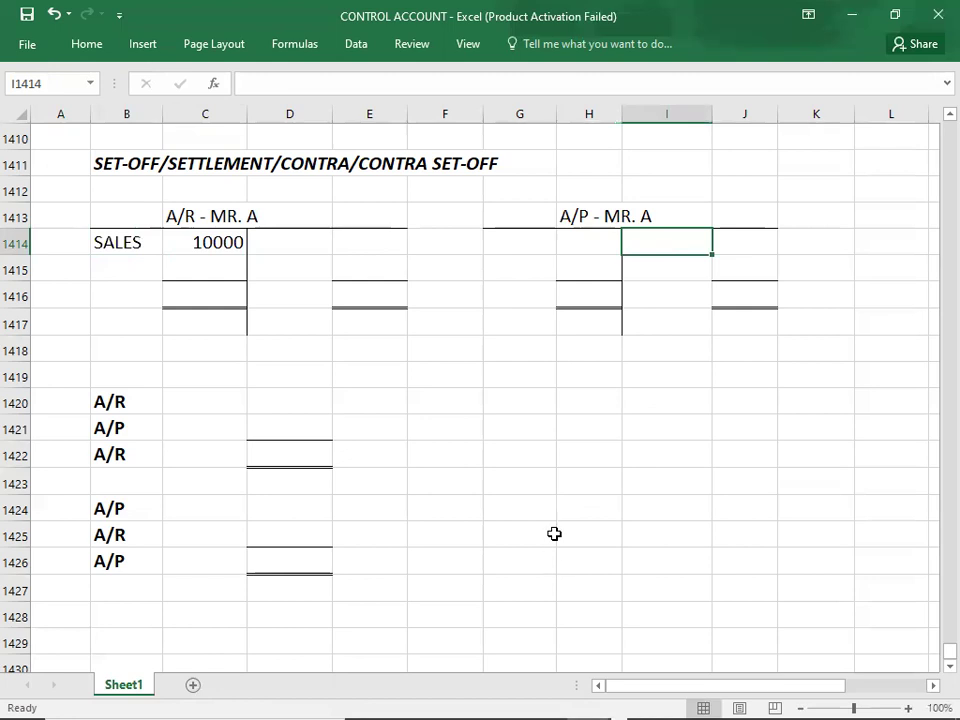
{"action": "left_click", "coordinate": [738, 243]}
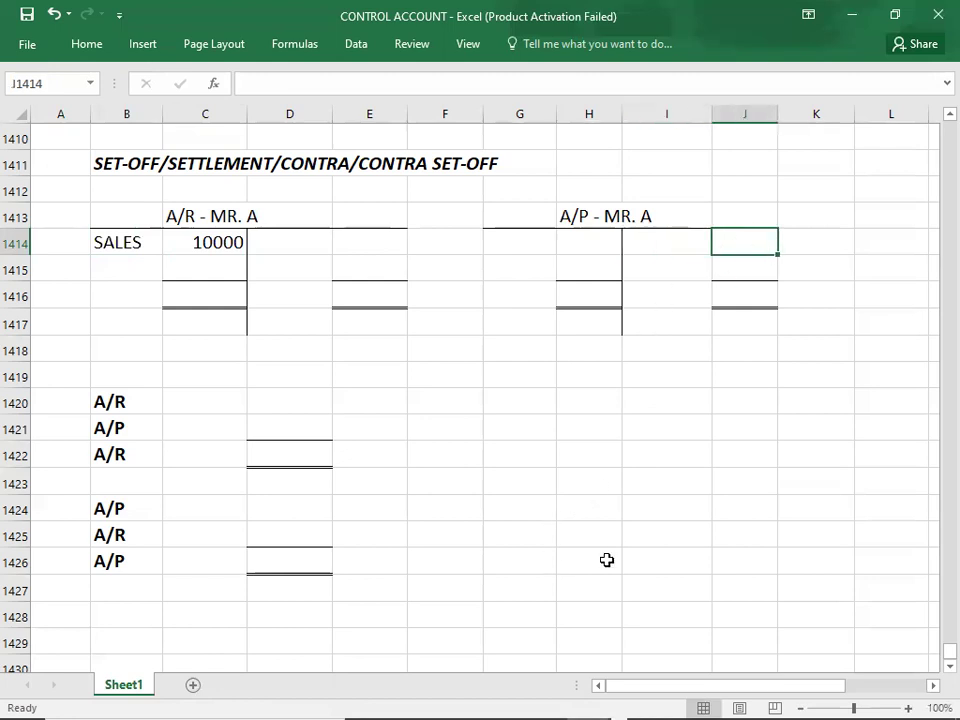
{"action": "type", "text": "8000"}
{"action": "key", "text": "Left"}
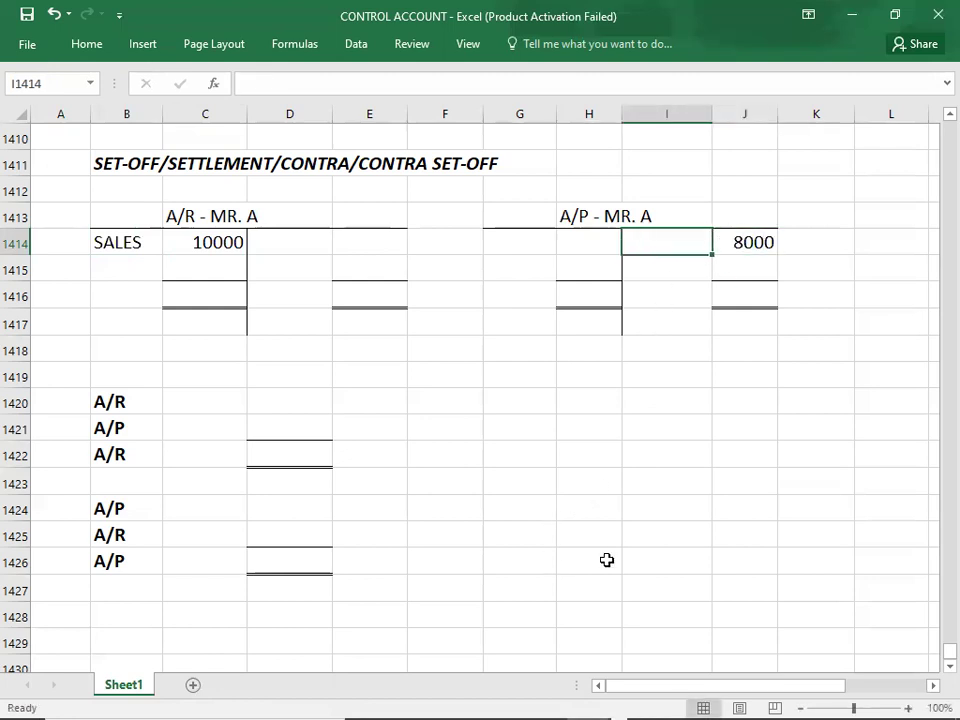
{"action": "type", "text": "PURCHASES"}
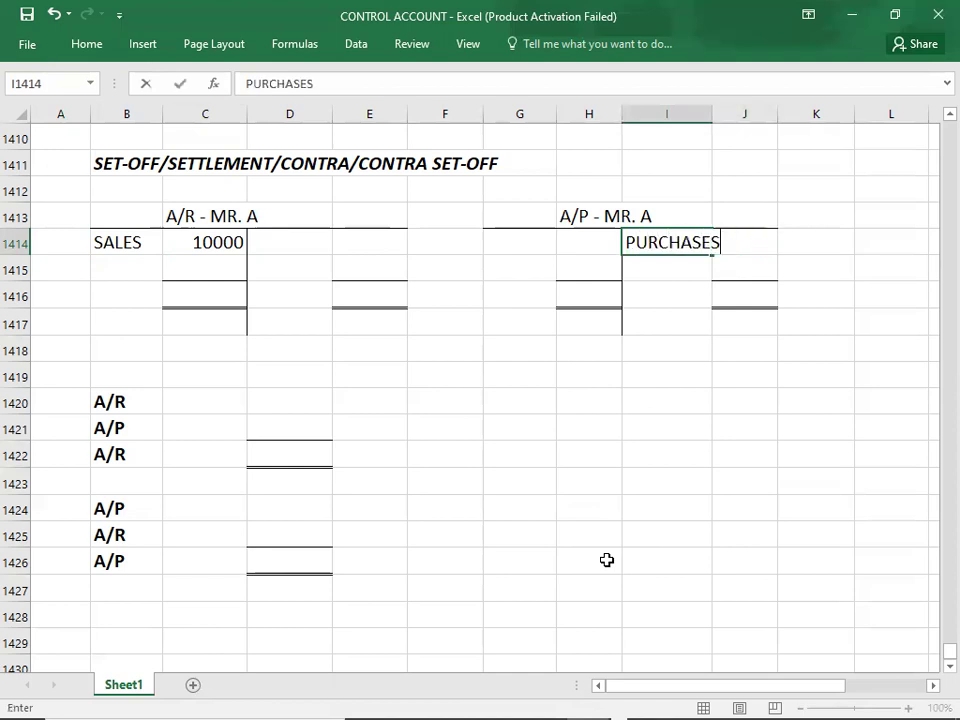
{"action": "key", "text": "Return"}
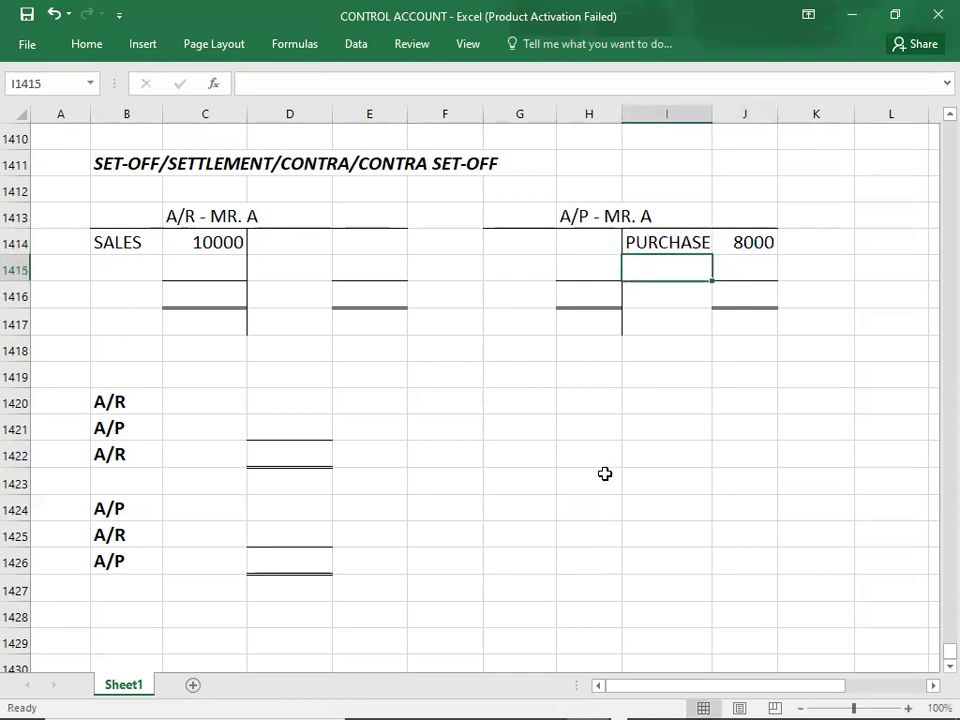
Step: Review the headings and amounts of the A/R - MR. A and A/P - MR. A accounts
{"action": "left_click", "coordinate": [208, 213]}
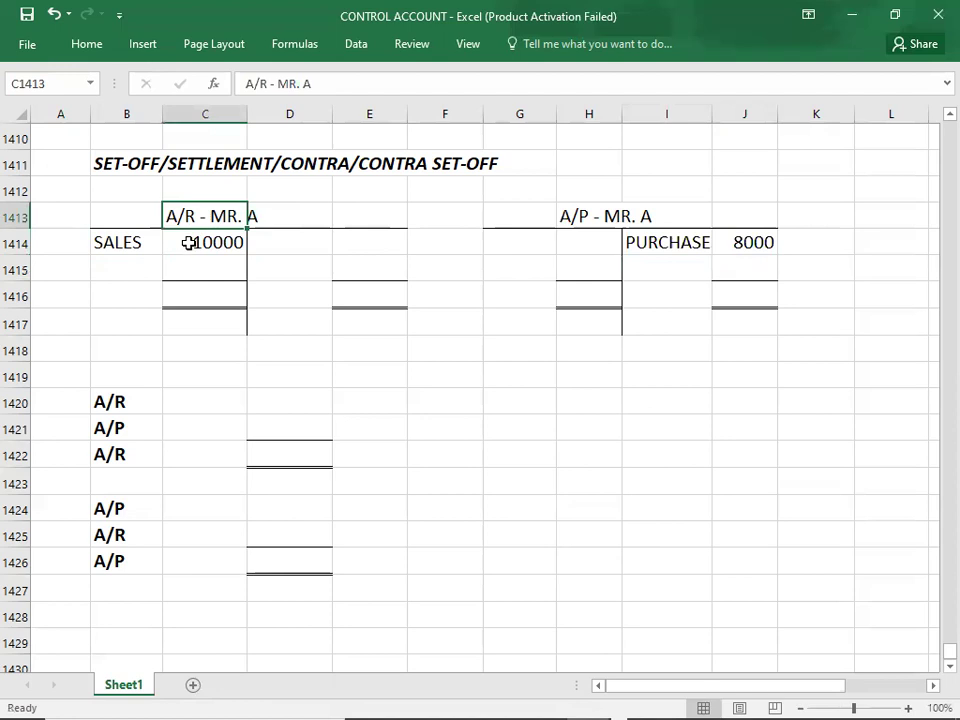
{"action": "left_click", "coordinate": [189, 243]}
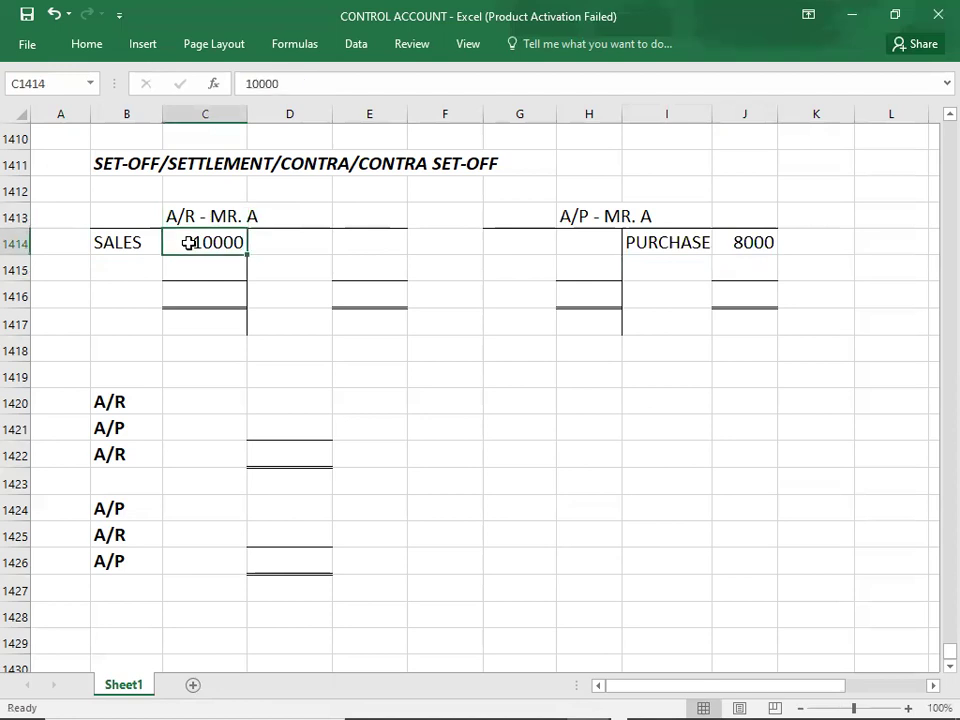
{"action": "left_click", "coordinate": [576, 217]}
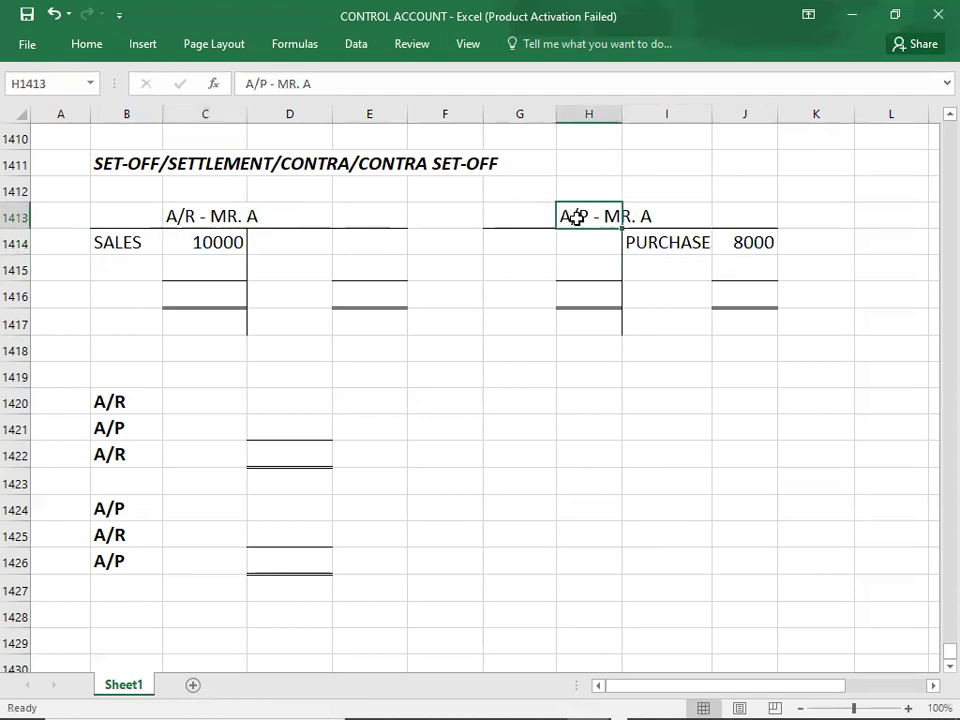
{"action": "left_click", "coordinate": [749, 249]}
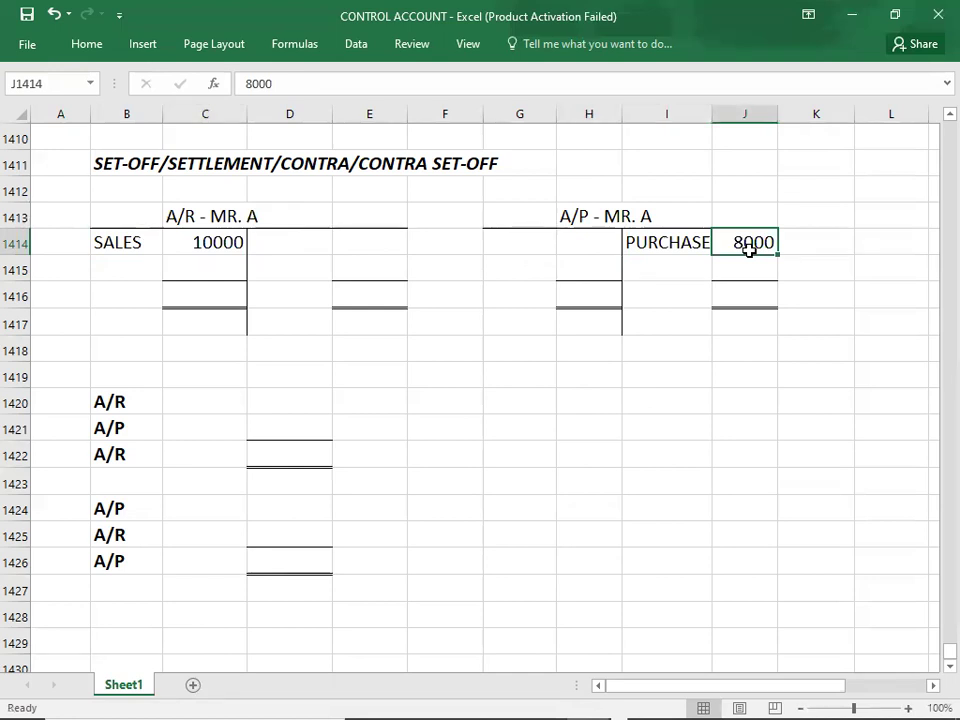
{"action": "left_click", "coordinate": [702, 410]}
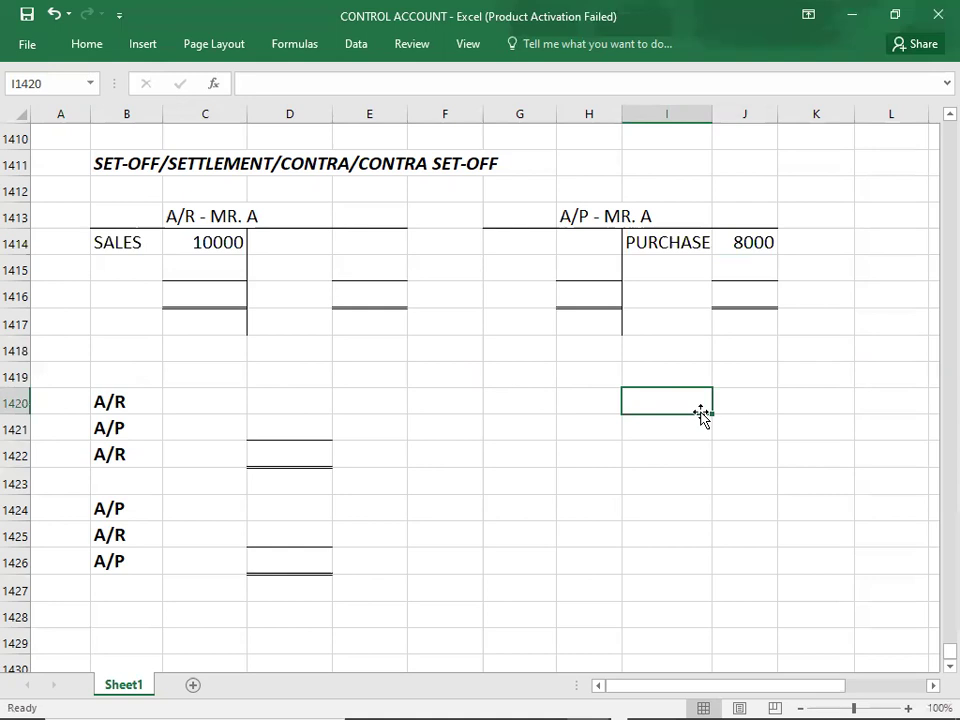
Step: Fill in the first set-off calculation with A/R 10000 in D1420, A/P -8000 in D1421 and net A/R 2000 in D1422
{"action": "left_click", "coordinate": [306, 397]}
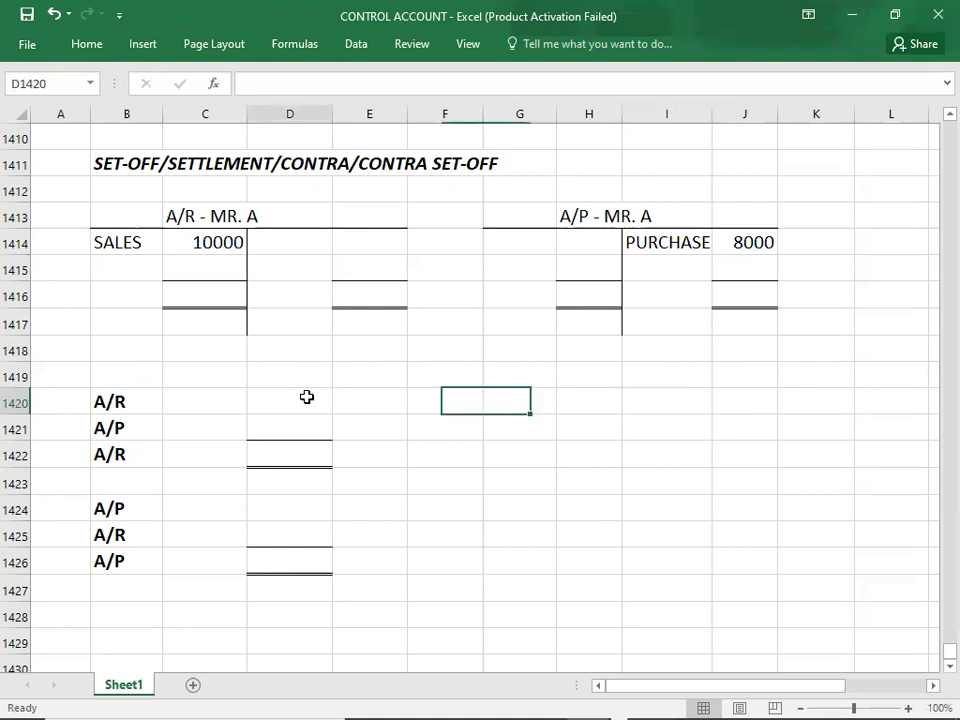
{"action": "type", "text": "10000"}
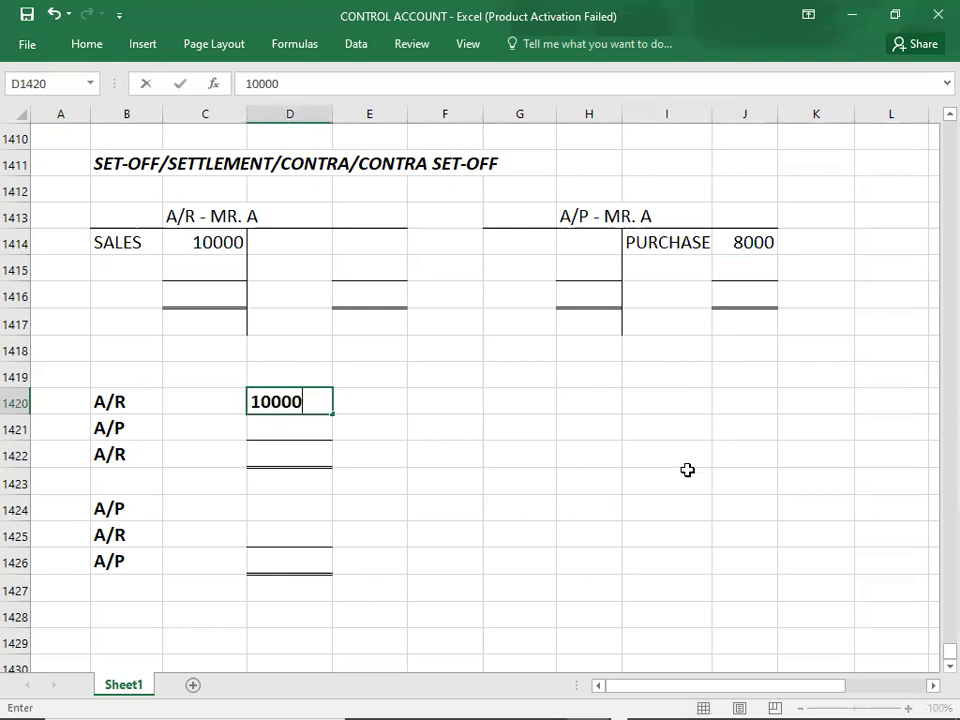
{"action": "key", "text": "Return"}
{"action": "type", "text": "-8000"}
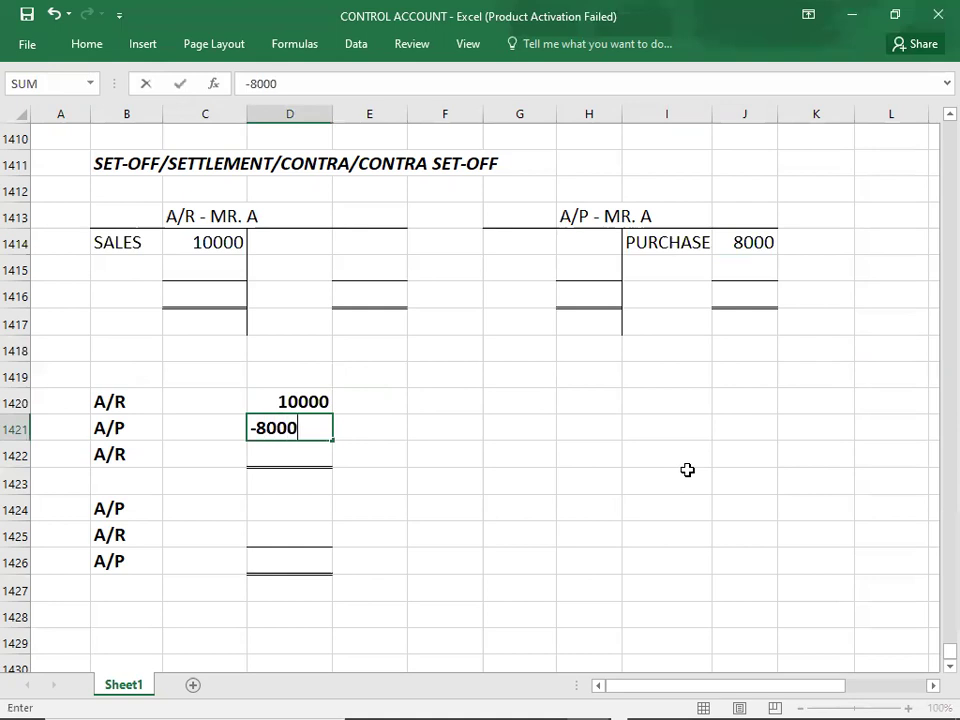
{"action": "key", "text": "Return"}
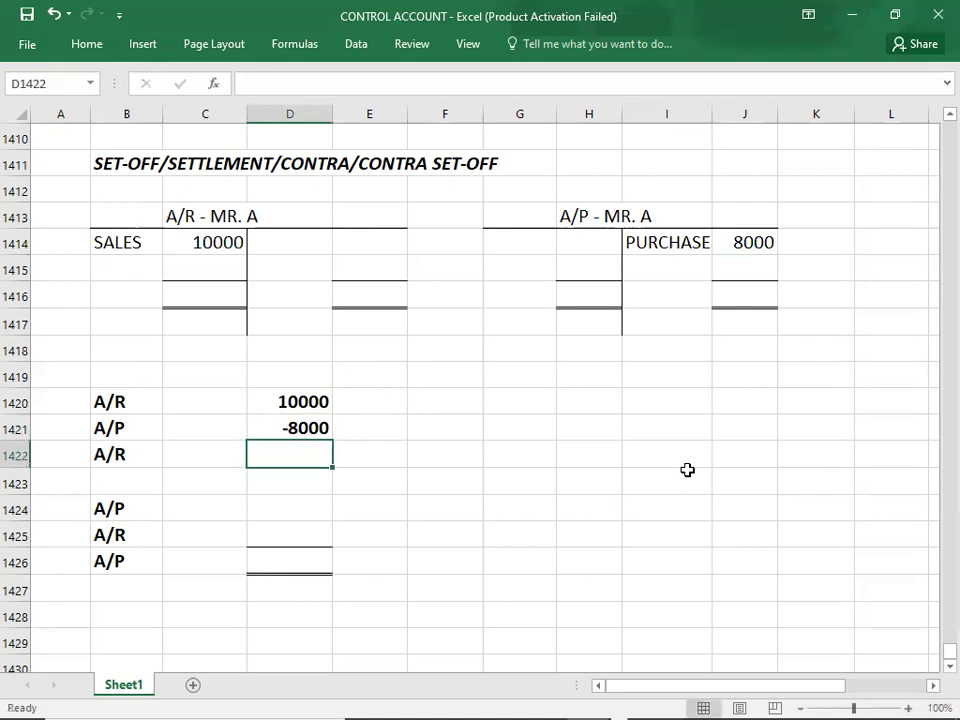
{"action": "type", "text": "2000"}
{"action": "key", "text": "Return"}
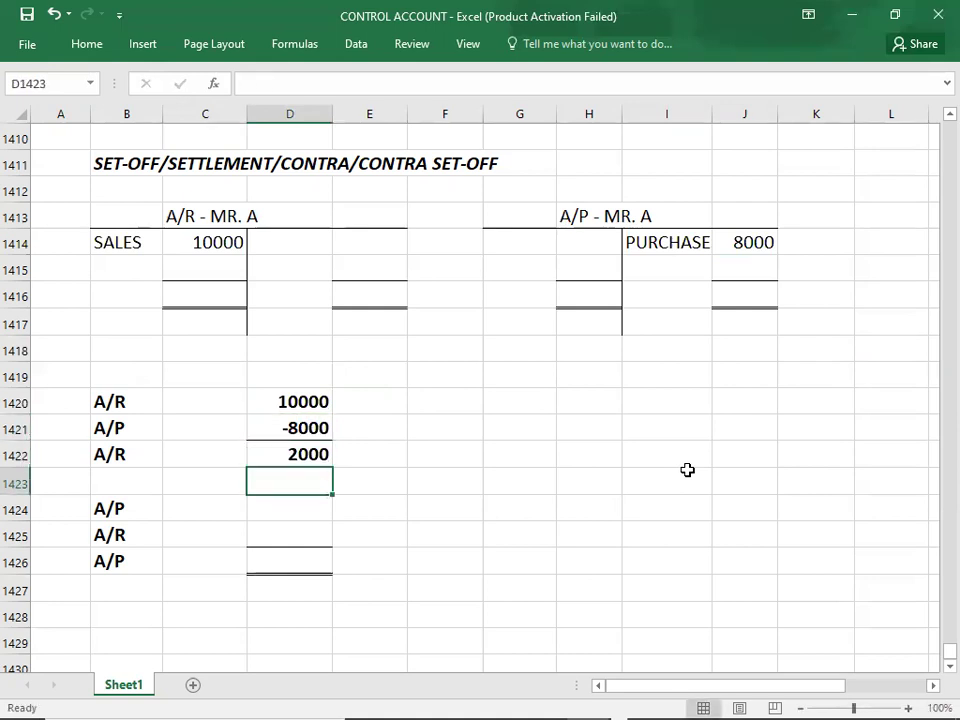
{"action": "key", "text": "Return"}
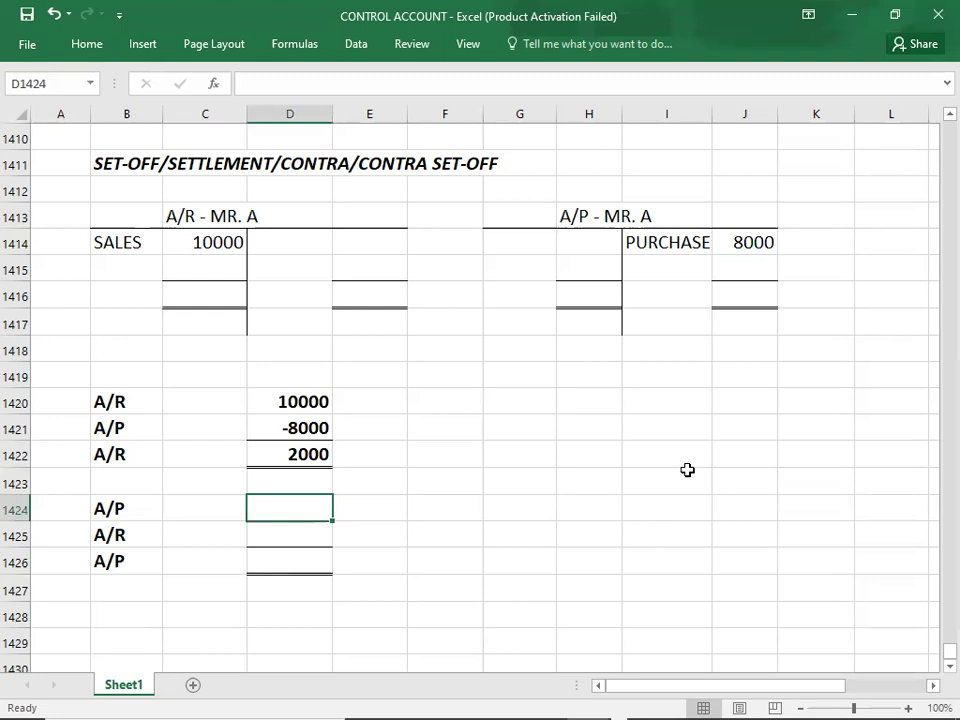
Step: Review the A/R, A/P and net A/R amounts of the set-off calculation in D1420:D1422
{"action": "key", "text": "Up"}
{"action": "key", "text": "Up"}
{"action": "key", "text": "Up"}
{"action": "key", "text": "Up"}
{"action": "key", "text": "Down"}
{"action": "key", "text": "Down"}
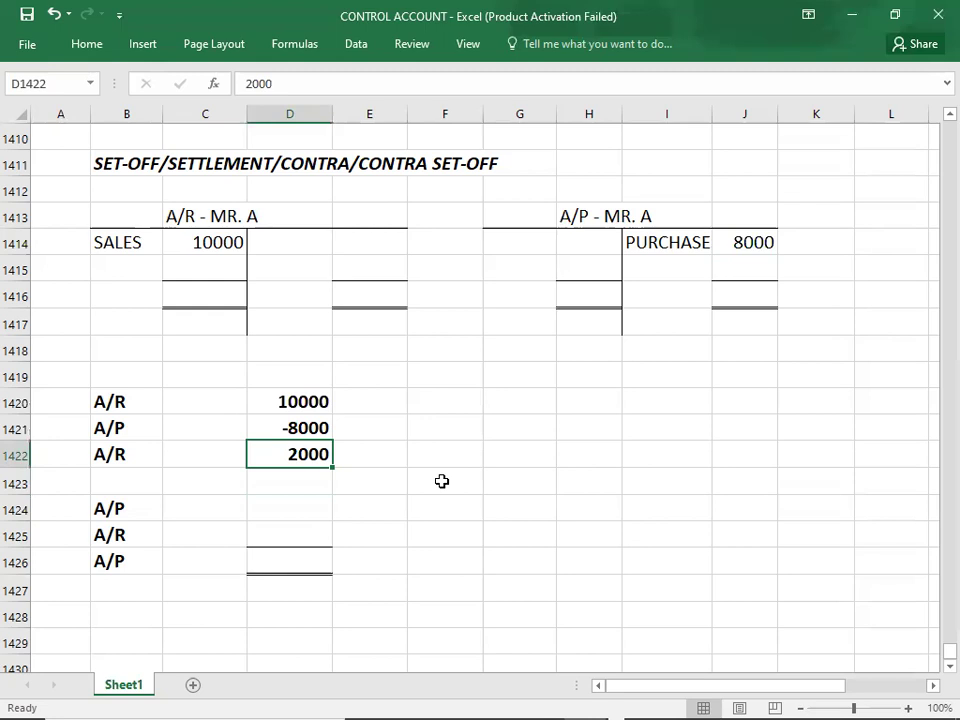
{"action": "key", "text": "Up"}
{"action": "key", "text": "Up"}
{"action": "key", "text": "Down"}
{"action": "key", "text": "Down"}
{"action": "key", "text": "Down"}
{"action": "key", "text": "Down"}
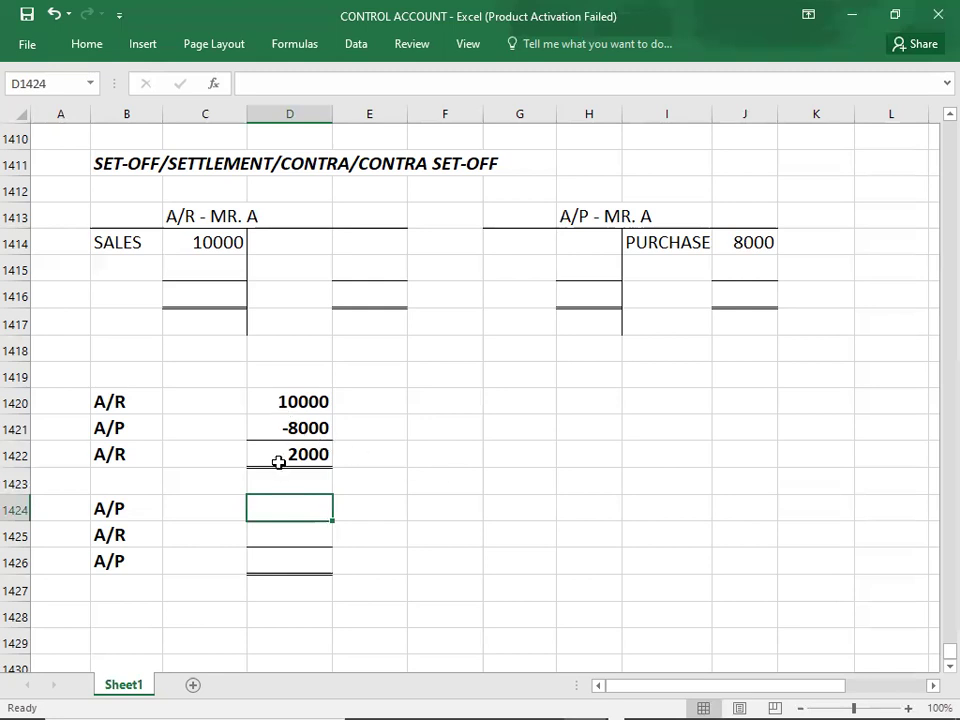
{"action": "key", "text": "Up"}
{"action": "key", "text": "Up"}
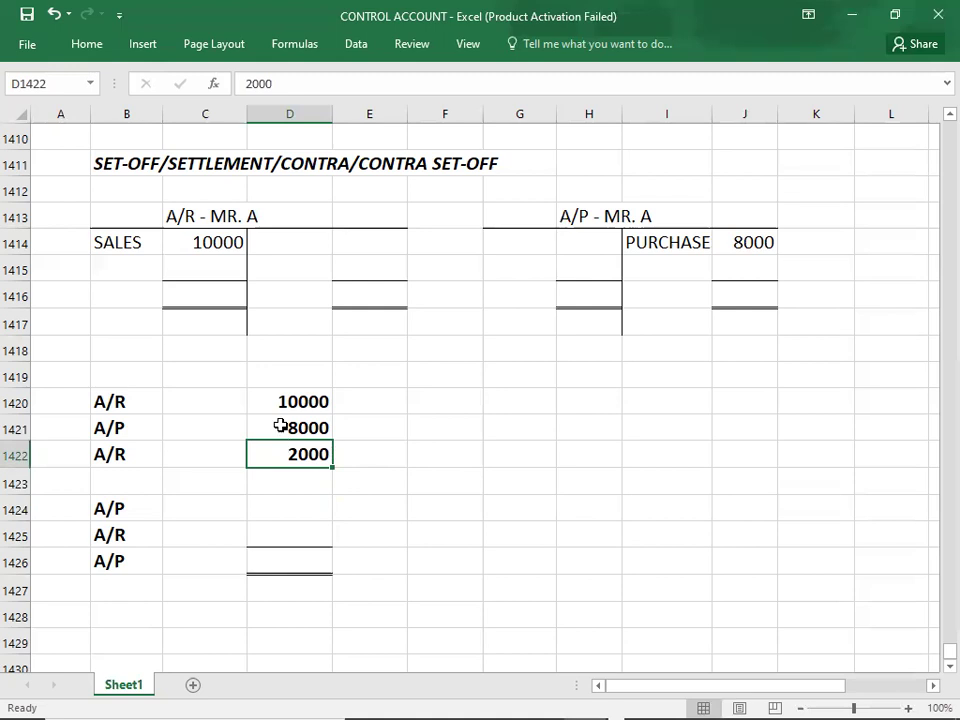
{"action": "left_click", "coordinate": [276, 394]}
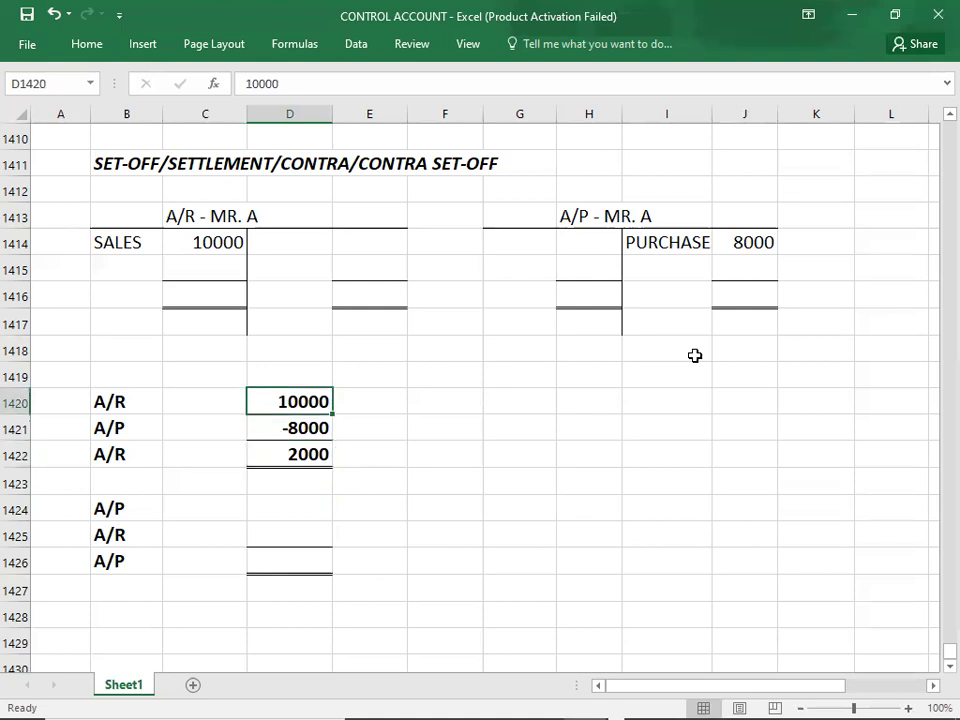
{"action": "key", "text": "Down"}
{"action": "key", "text": "Down"}
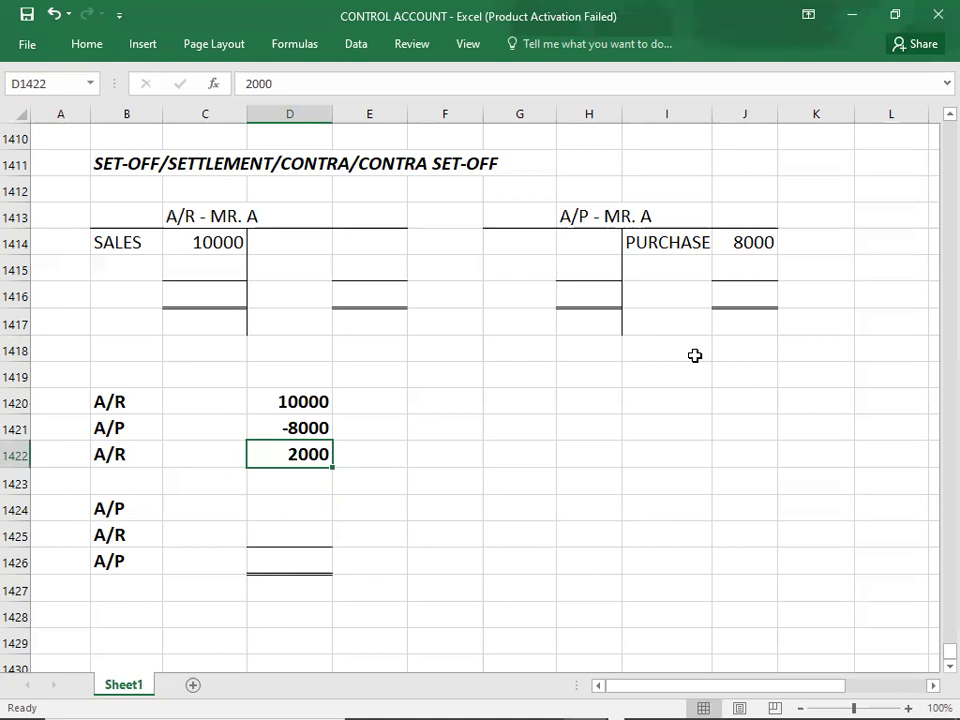
{"action": "key", "text": "Up"}
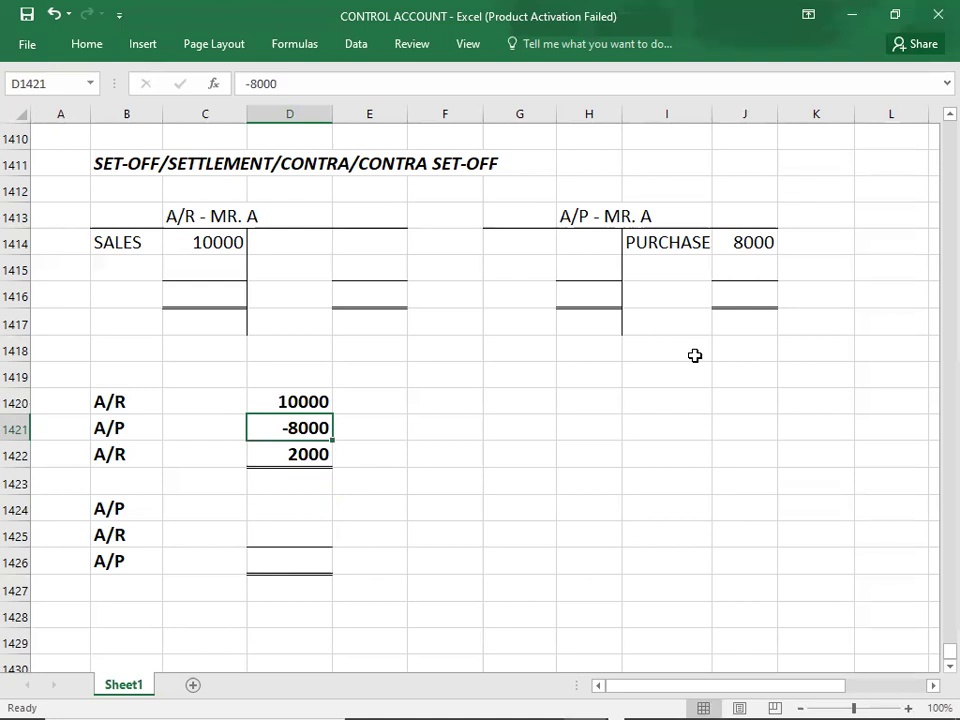
{"action": "key", "text": "Up"}
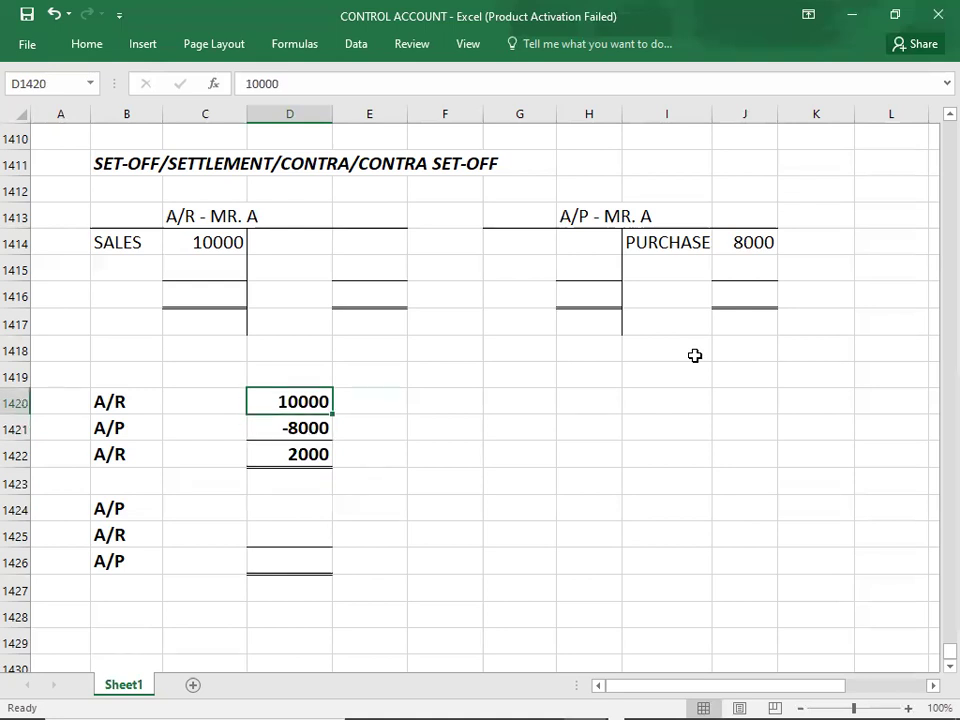
{"action": "key", "text": "Down"}
{"action": "key", "text": "Down"}
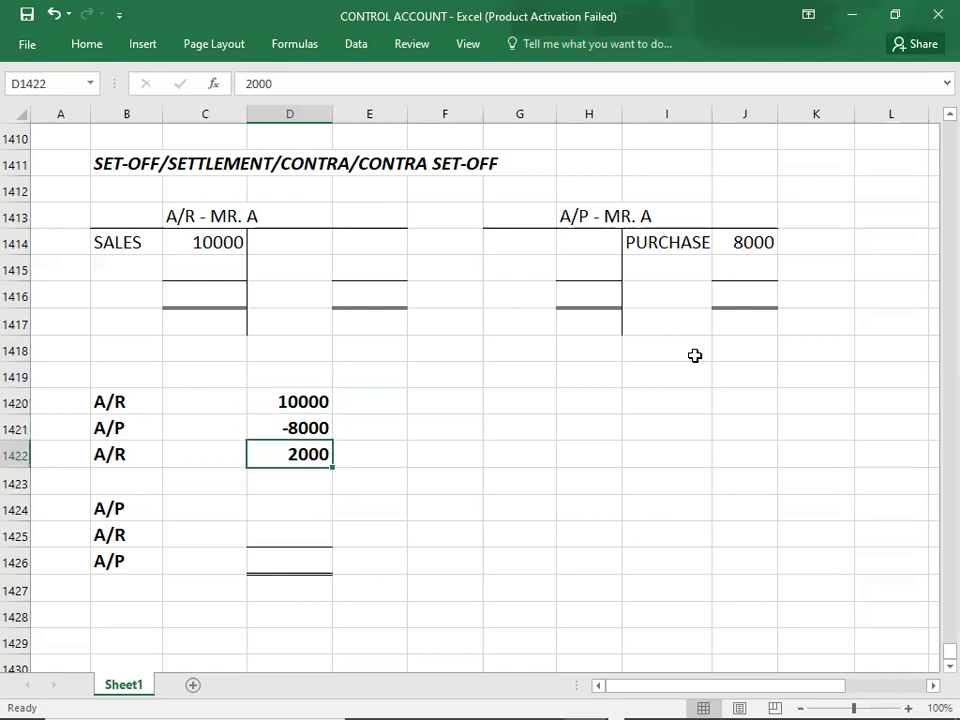
{"action": "key", "text": "Up"}
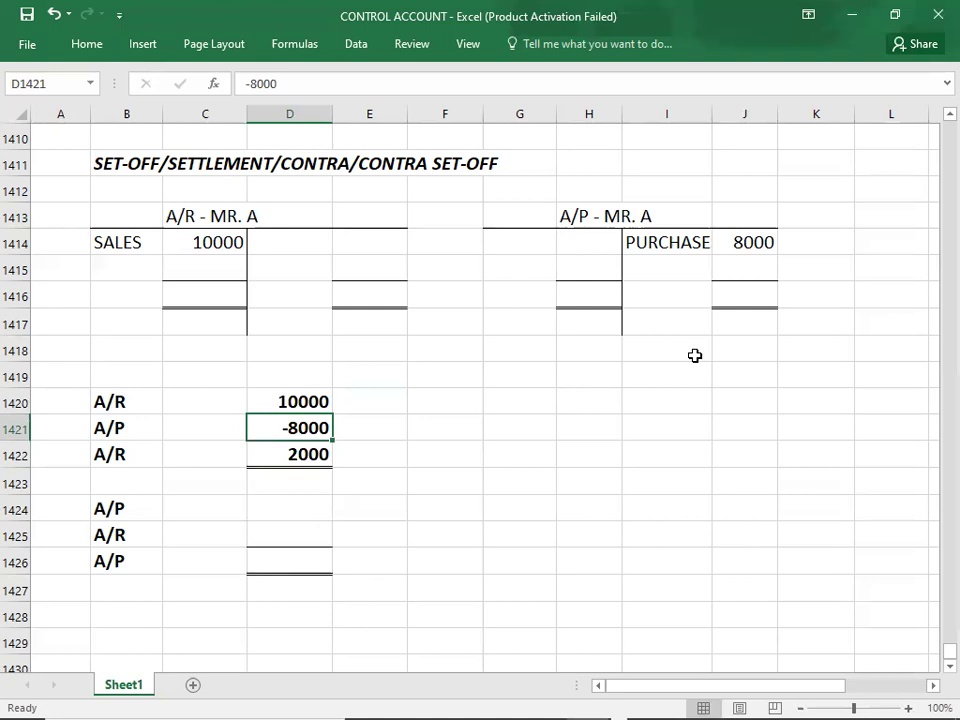
Step: Add the set-off journal entry accounts, with A/P as the debit in F1420 and A/R as the credit in G1421
{"action": "key", "text": "Up"}
{"action": "key", "text": "Right"}
{"action": "key", "text": "Right"}
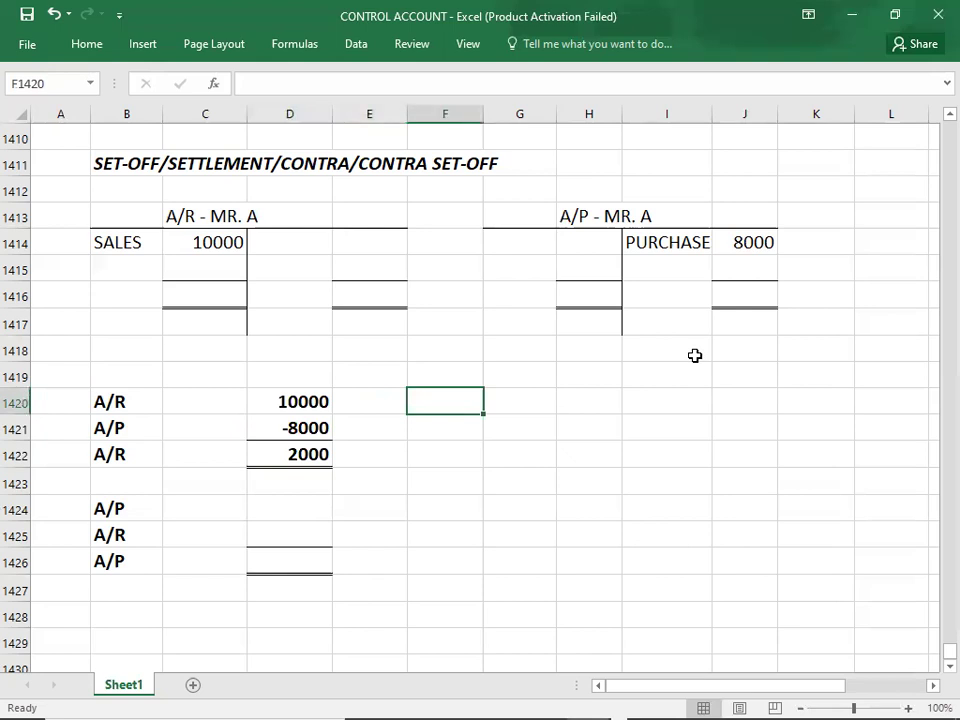
{"action": "type", "text": "A/P"}
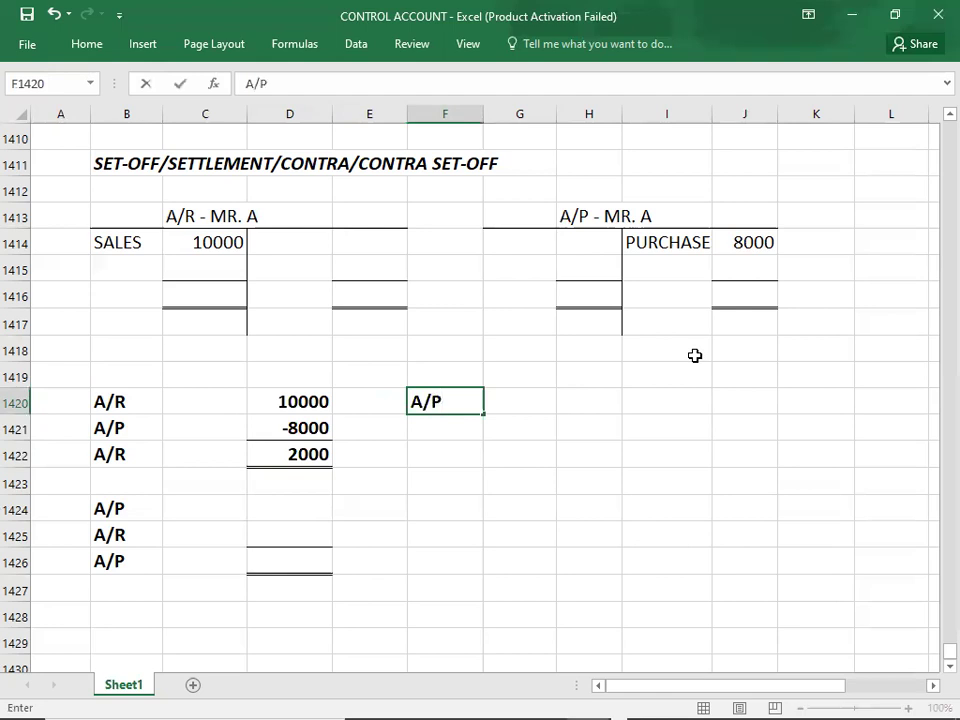
{"action": "key", "text": "Return"}
{"action": "key", "text": "Right"}
{"action": "type", "text": "A/R"}
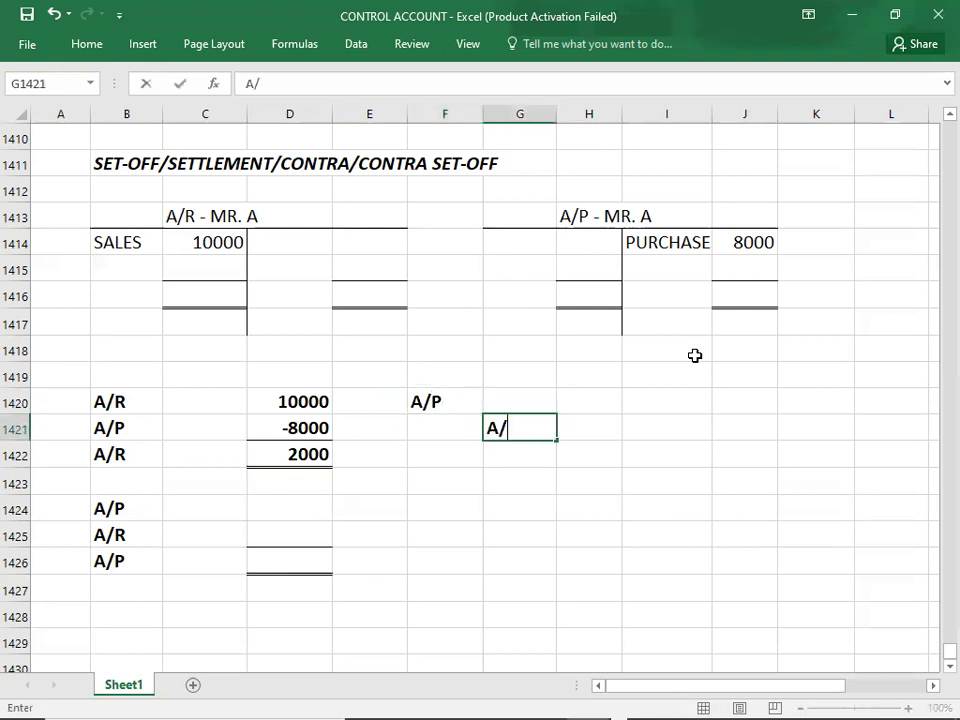
Step: Enter the set-off journal amounts, with 8000 as the A/P debit in I1420 and 8000 as the A/R credit in J1421
{"action": "key", "text": "Up"}
{"action": "key", "text": "Right"}
{"action": "key", "text": "Right"}
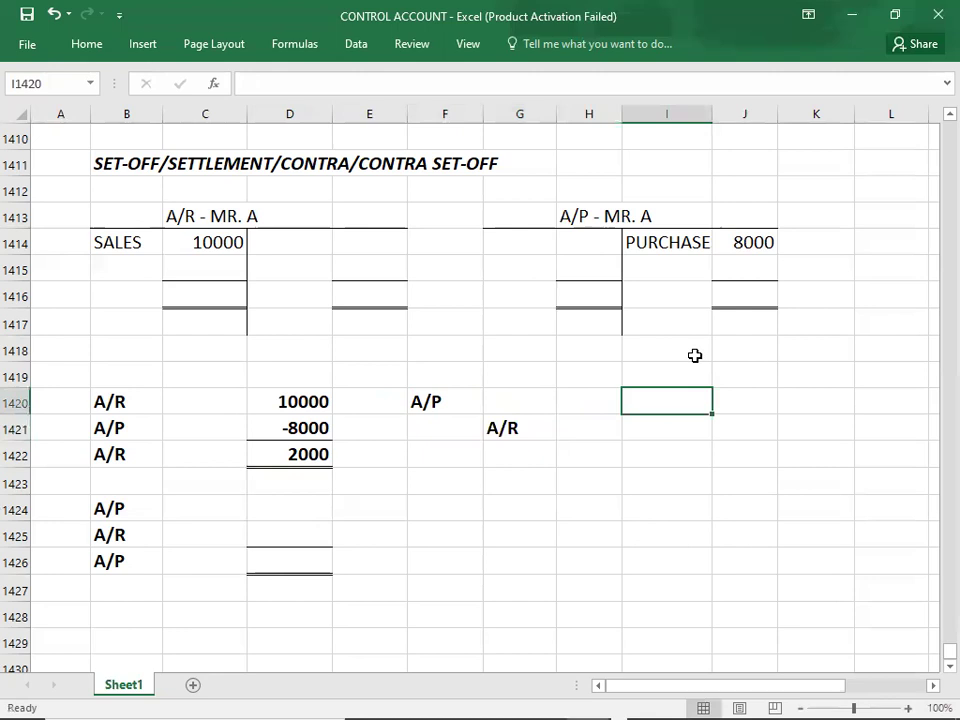
{"action": "type", "text": "8000"}
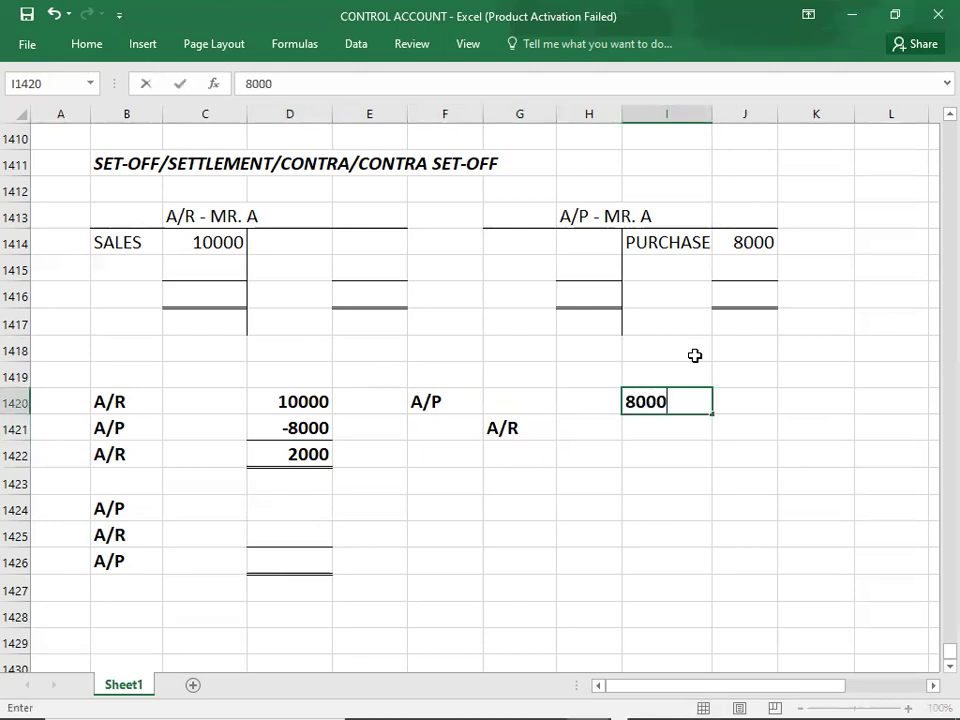
{"action": "key", "text": "Return"}
{"action": "key", "text": "Right"}
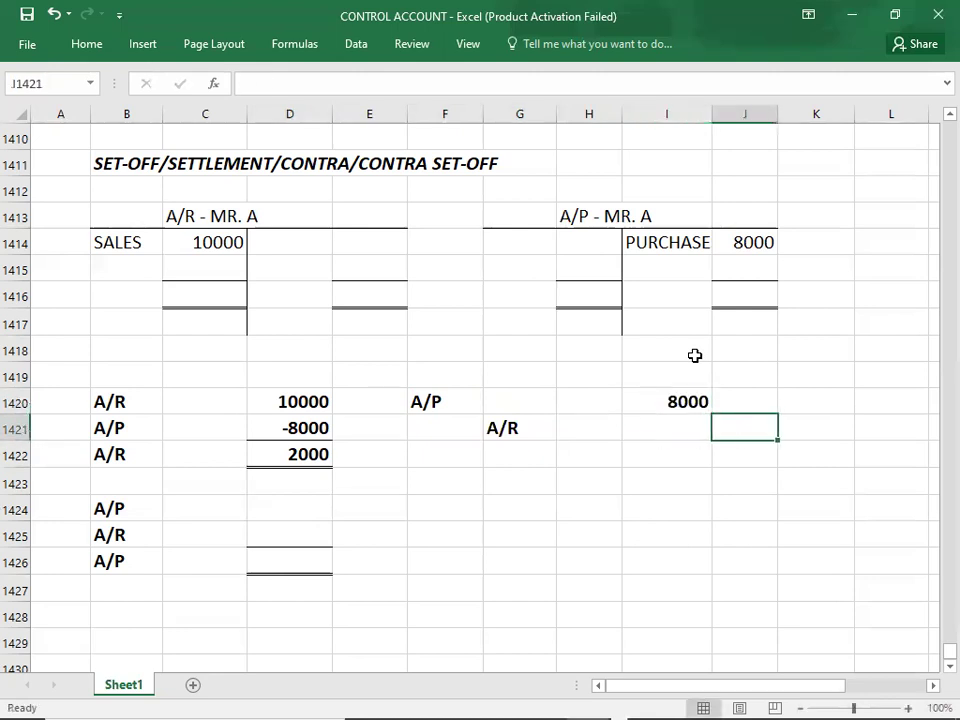
{"action": "type", "text": "8000"}
{"action": "key", "text": "Return"}
{"action": "key", "text": "Left"}
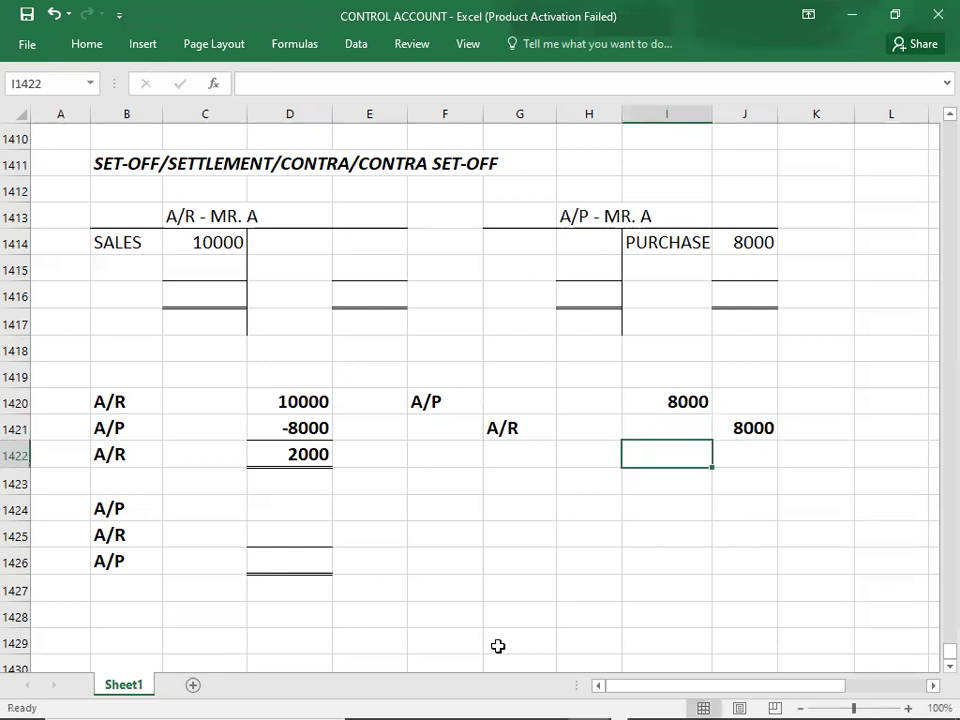
Step: Post the set-off amount of 8000 to the credit side of A/R in E1414 and the debit side of A/P in H1414
{"action": "left_click", "coordinate": [452, 399]}
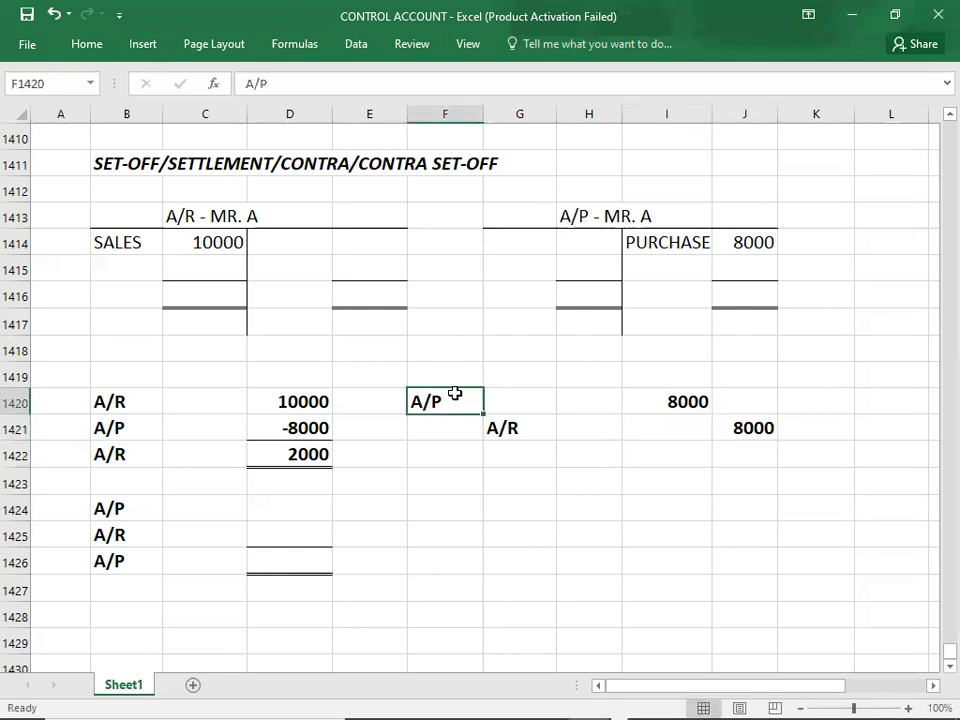
{"action": "left_click", "coordinate": [522, 432]}
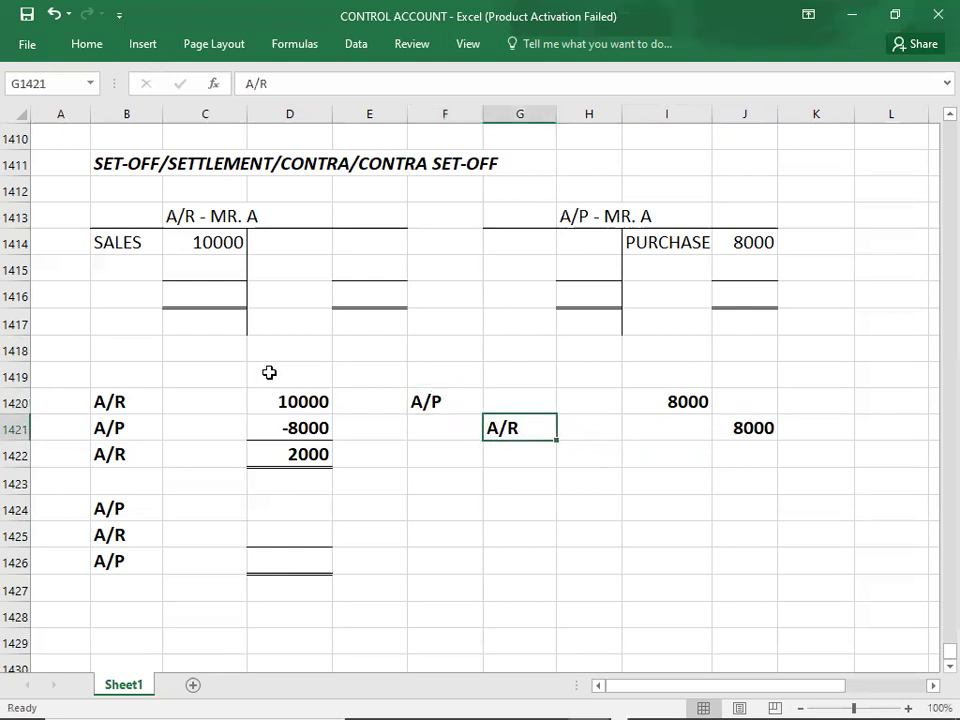
{"action": "left_click", "coordinate": [356, 260]}
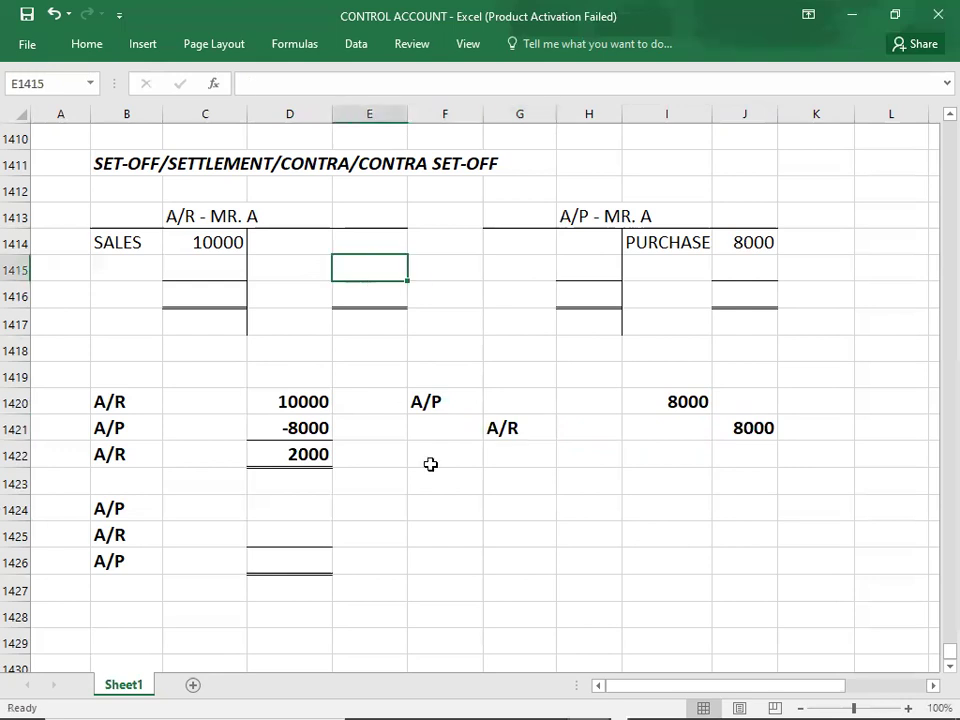
{"action": "key", "text": "Up"}
{"action": "type", "text": "8000"}
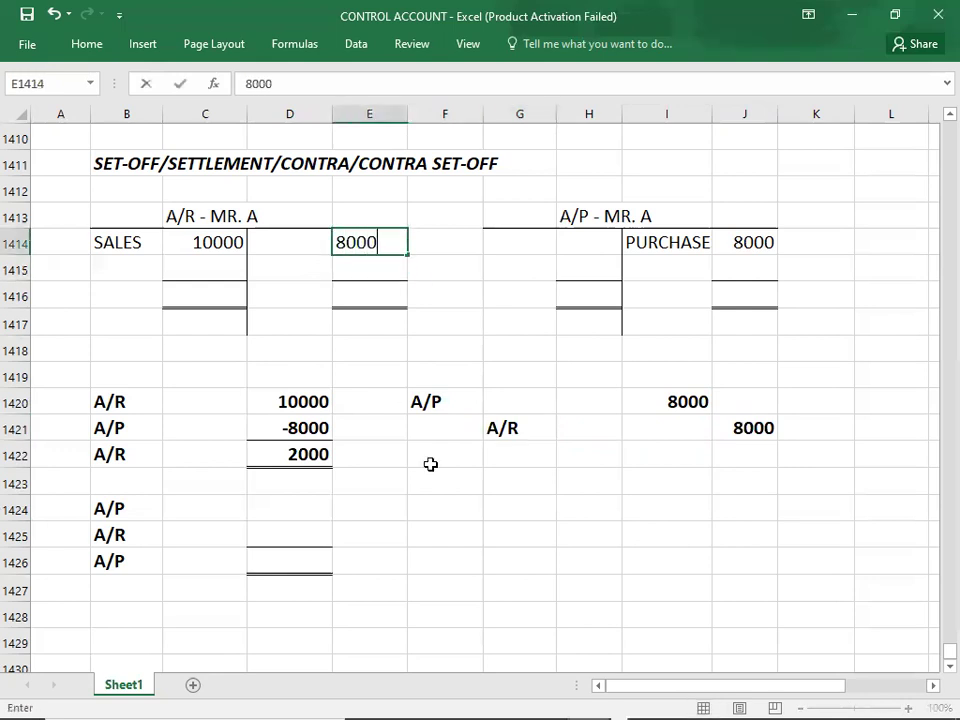
{"action": "key", "text": "Tab"}
{"action": "key", "text": "Right"}
{"action": "key", "text": "Right"}
{"action": "type", "text": "8000"}
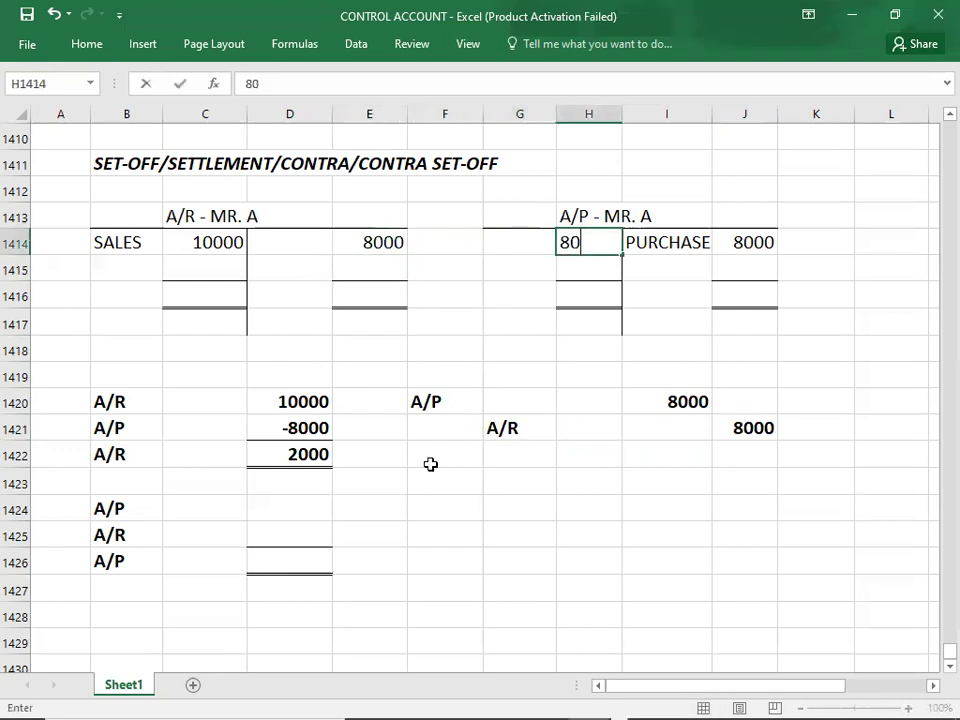
Step: Label the 8000 postings in both T-accounts as SET-OFF in D1414 and G1414
{"action": "key", "text": "Left"}
{"action": "key", "text": "Left"}
{"action": "key", "text": "Left"}
{"action": "key", "text": "Left"}
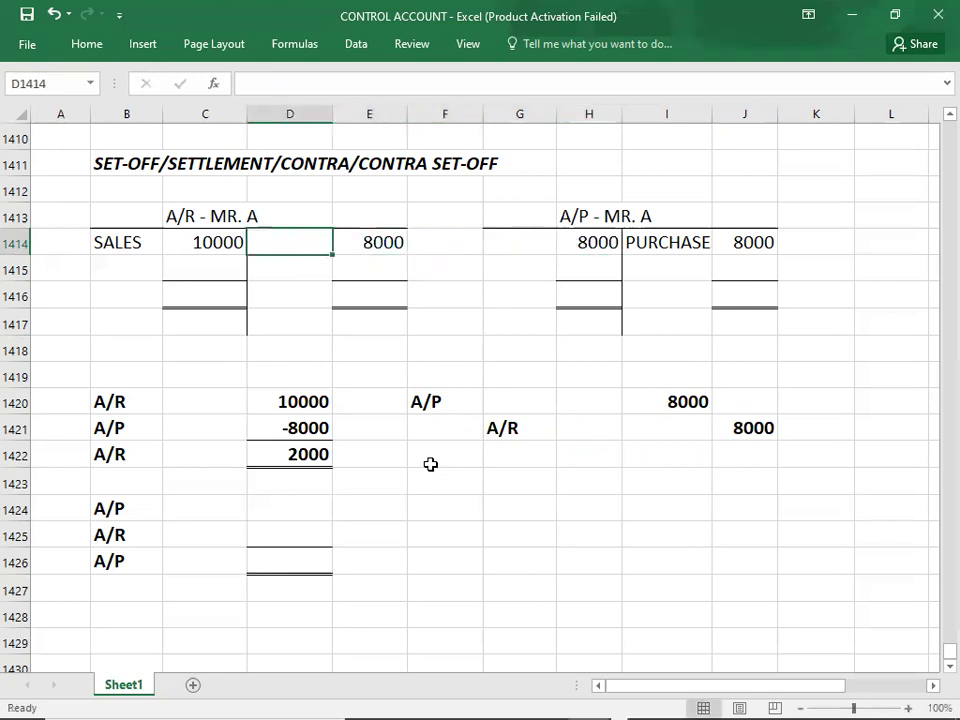
{"action": "type", "text": "SET-OFF"}
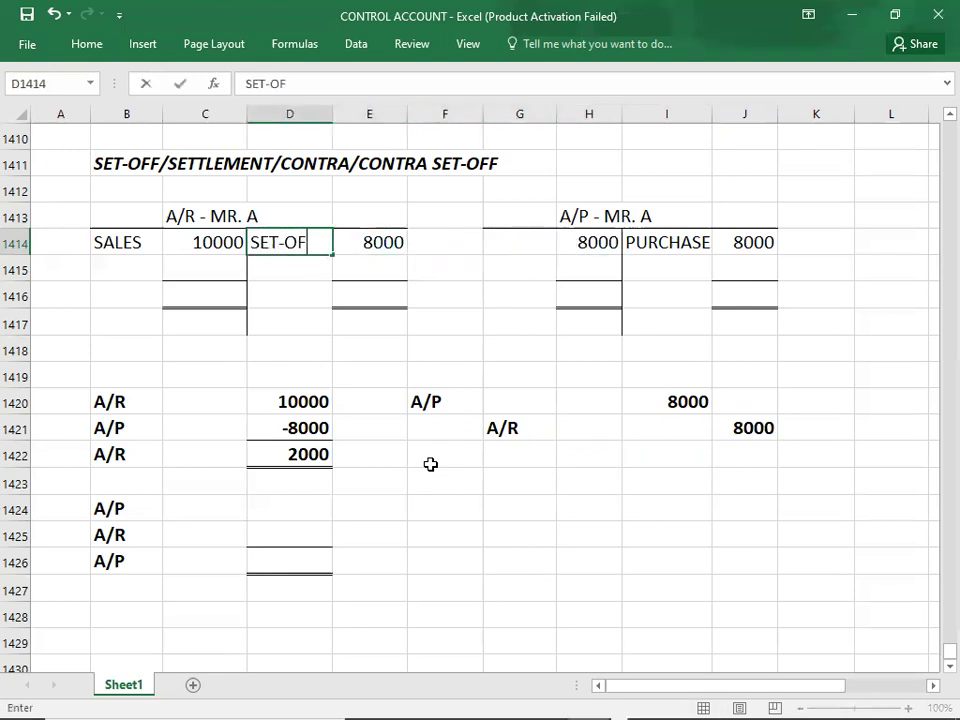
{"action": "key", "text": "Right"}
{"action": "key", "text": "Right"}
{"action": "key", "text": "Right"}
{"action": "type", "text": "SET-O"}
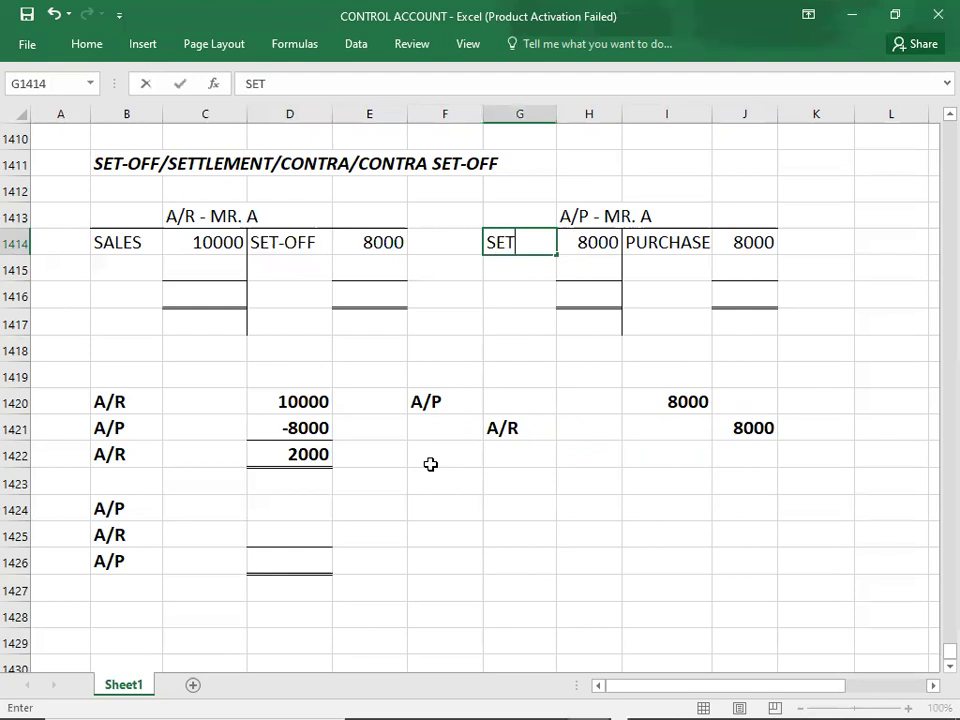
{"action": "type", "text": "FF"}
{"action": "key", "text": "Return"}
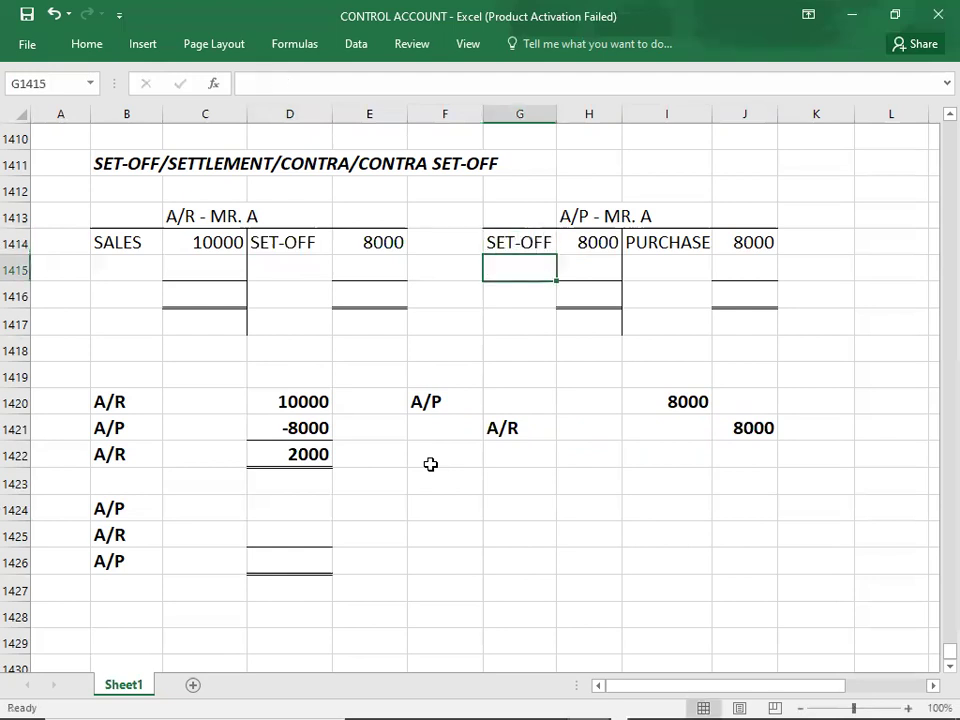
Step: Total both sides of the A/P - MR. A account as 8000 in H1416 and J1416
{"action": "key", "text": "Right"}
{"action": "key", "text": "Down"}
{"action": "type", "text": "8000"}
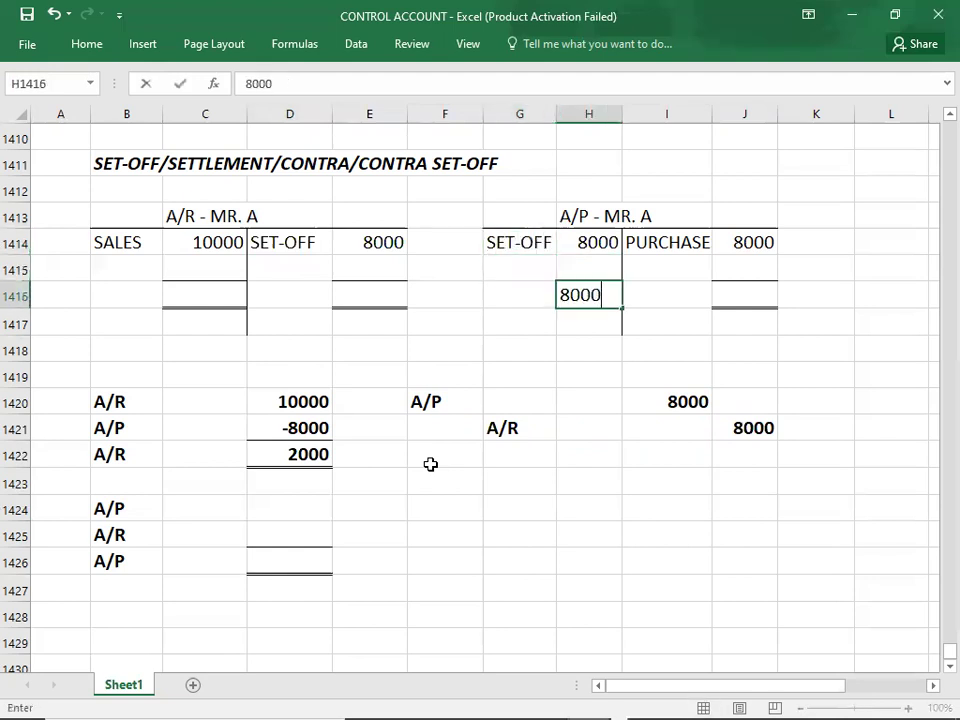
{"action": "key", "text": "Right"}
{"action": "key", "text": "Right"}
{"action": "type", "text": "000"}
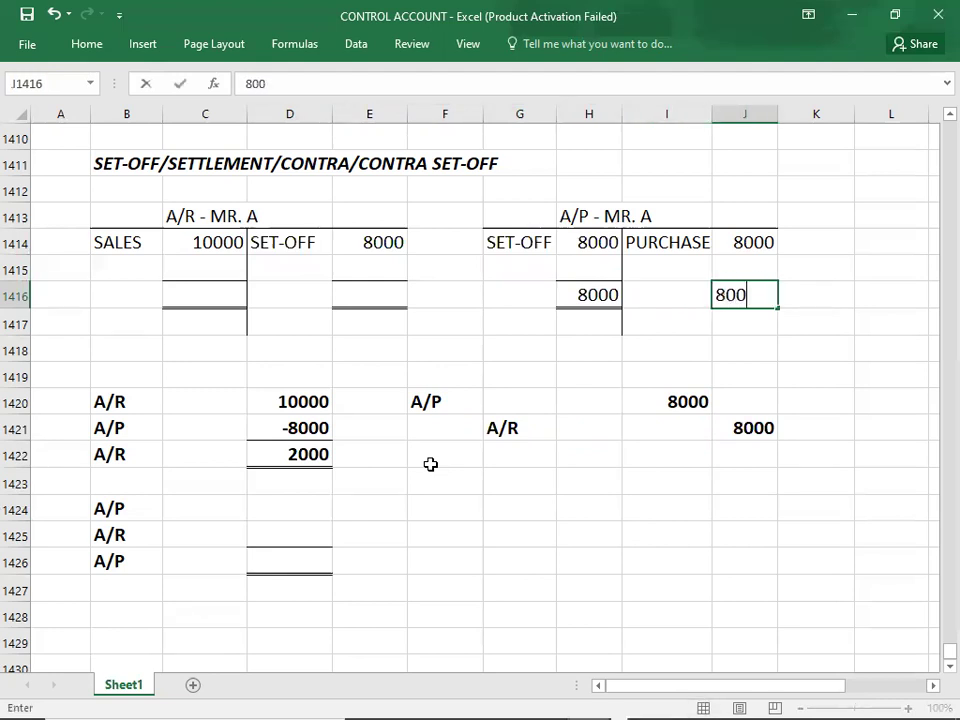
Step: Total both sides of the A/R - MR. A account as 10000 in C1416 and E1416
{"action": "key", "text": "Left"}
{"action": "key", "text": "Left"}
{"action": "key", "text": "Left"}
{"action": "key", "text": "Left"}
{"action": "key", "text": "Left"}
{"action": "key", "text": "Left"}
{"action": "key", "text": "Left"}
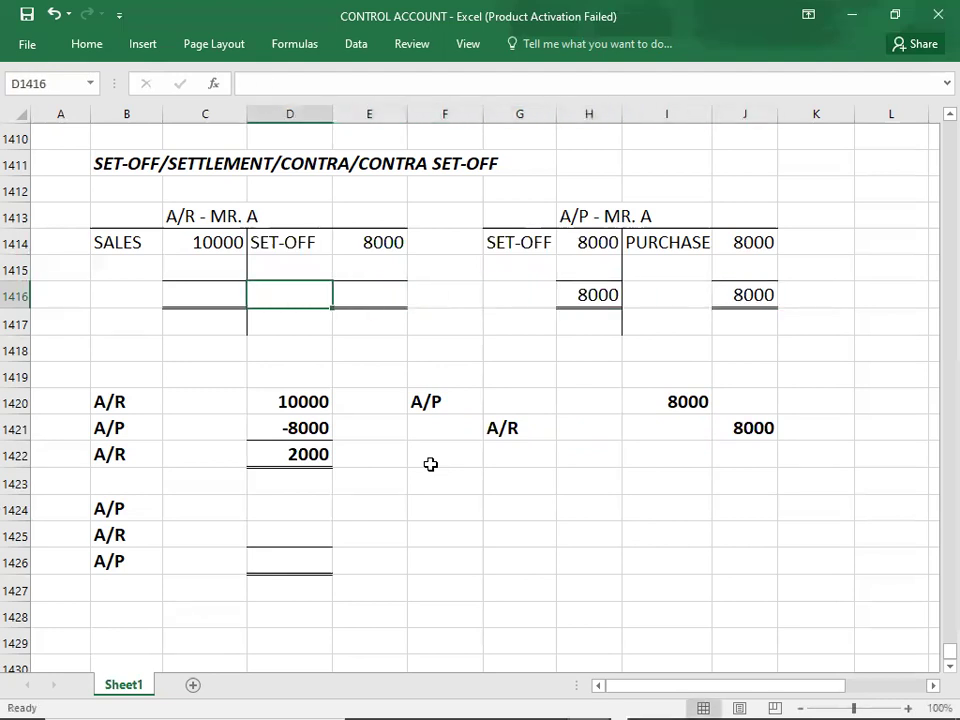
{"action": "type", "text": "10000"}
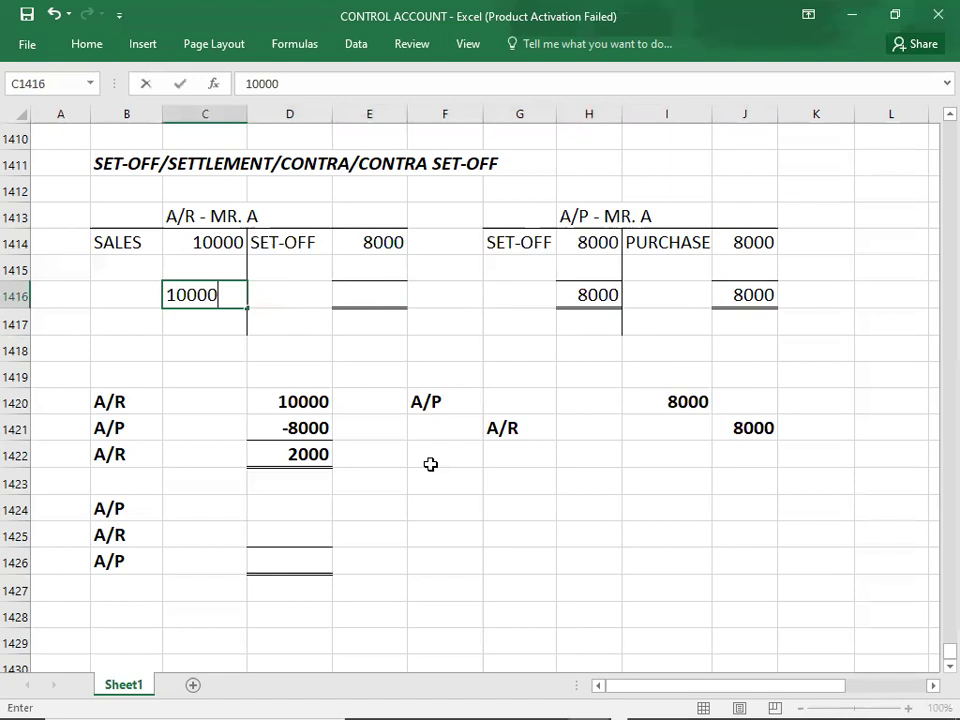
{"action": "key", "text": "Right"}
{"action": "key", "text": "Right"}
{"action": "type", "text": "10000"}
{"action": "key", "text": "Up"}
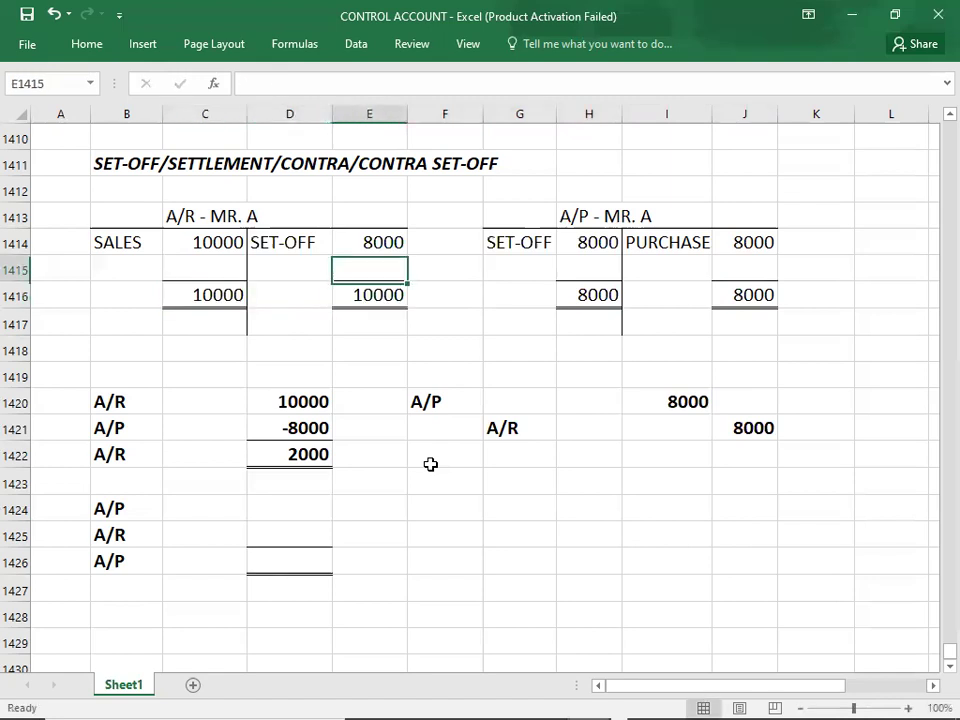
Step: Add the A/R account's closing balance line, with C/D in D1415 and 2000 in E1415
{"action": "key", "text": "Left"}
{"action": "type", "text": "C/D"}
{"action": "key", "text": "Right"}
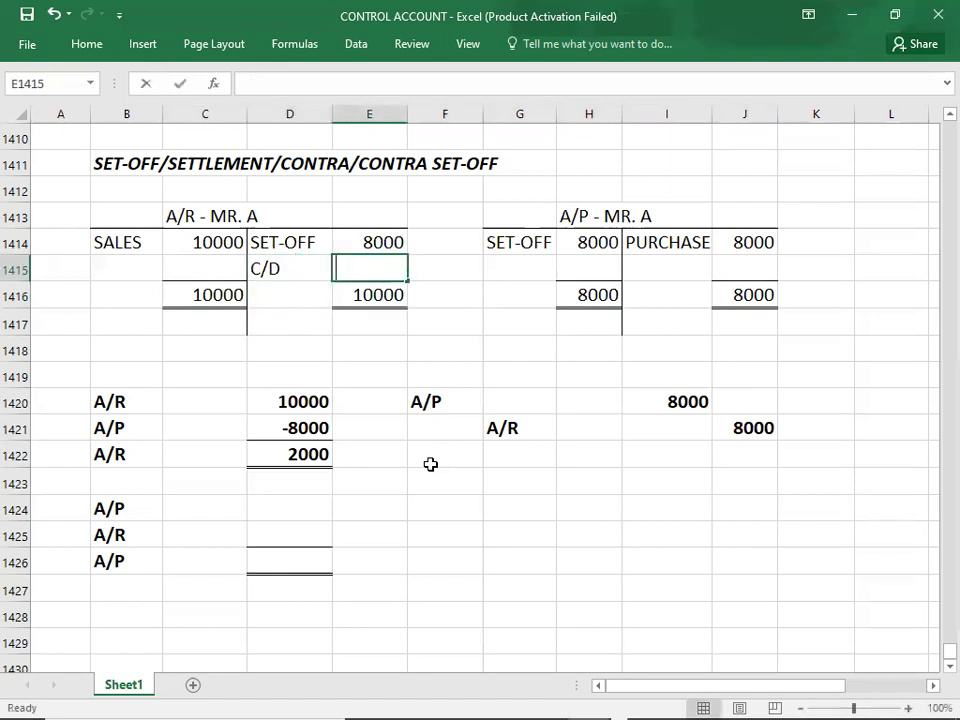
{"action": "type", "text": "2000"}
{"action": "key", "text": "Down"}
{"action": "key", "text": "Down"}
{"action": "key", "text": "Left"}
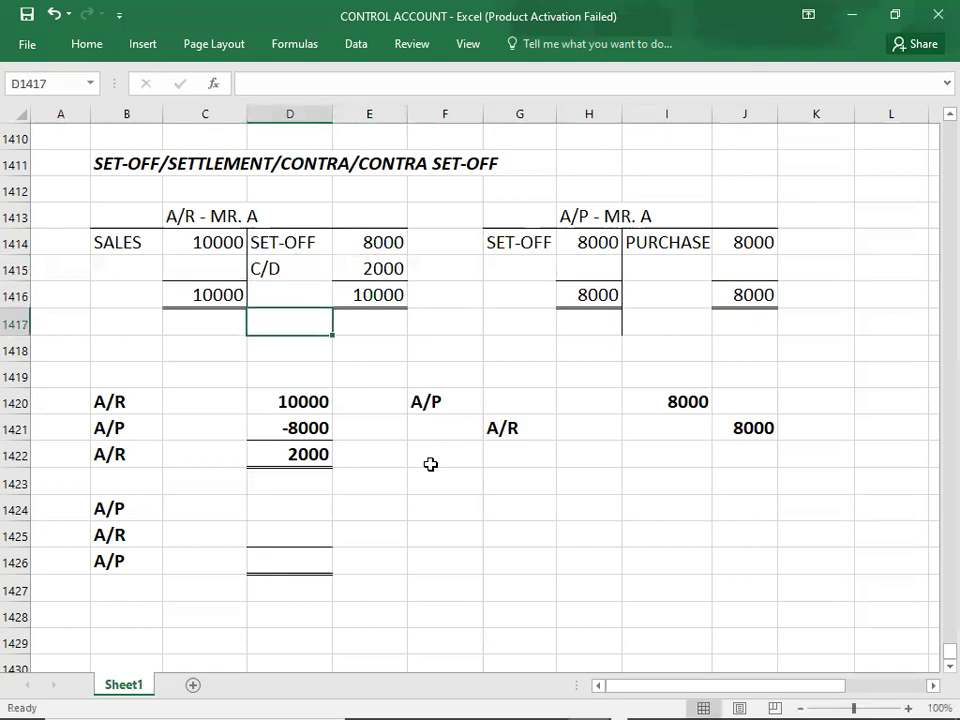
Step: Review the completed A/R and A/P accounts against the set-off calculation in D1420:D1422 and the journal entry accounts beside it
{"action": "left_click", "coordinate": [55, 163]}
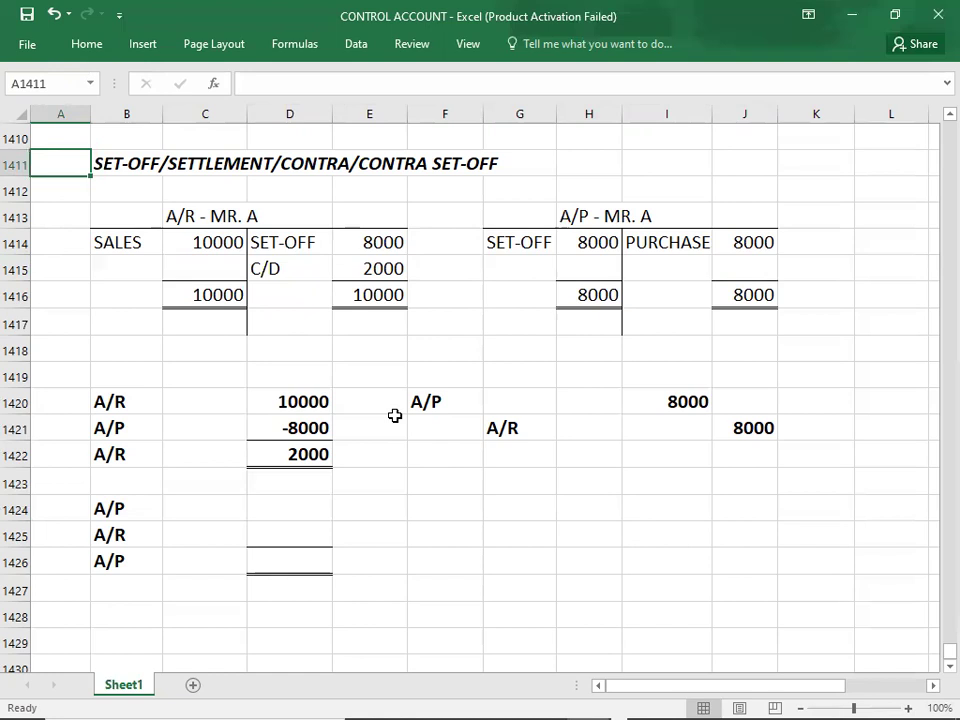
{"action": "left_click", "coordinate": [287, 427]}
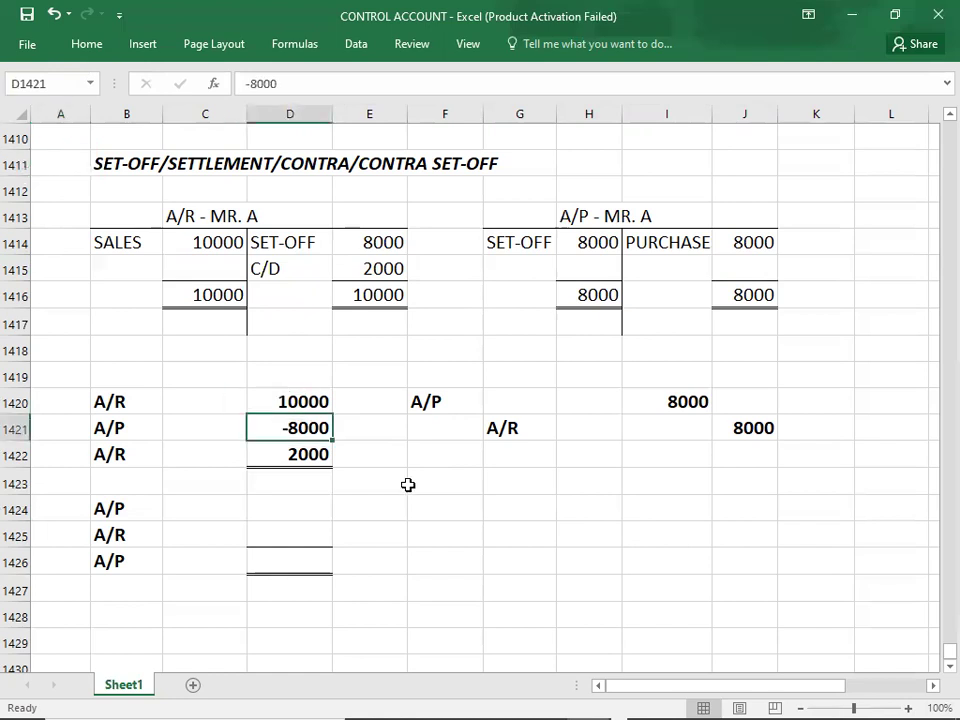
{"action": "left_click", "coordinate": [200, 216]}
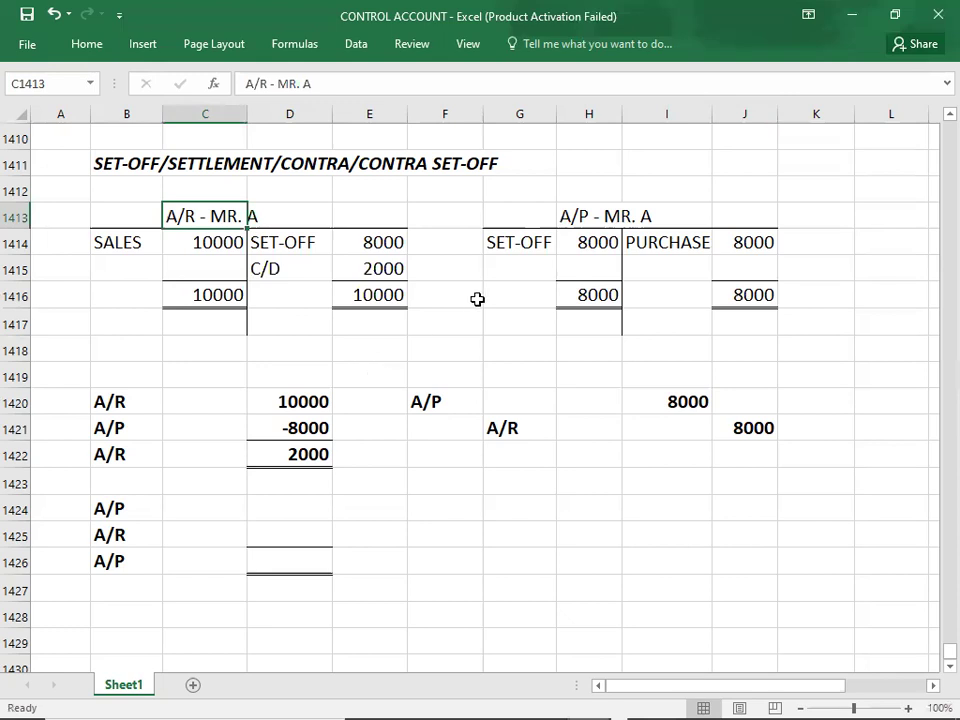
{"action": "left_click", "coordinate": [742, 244]}
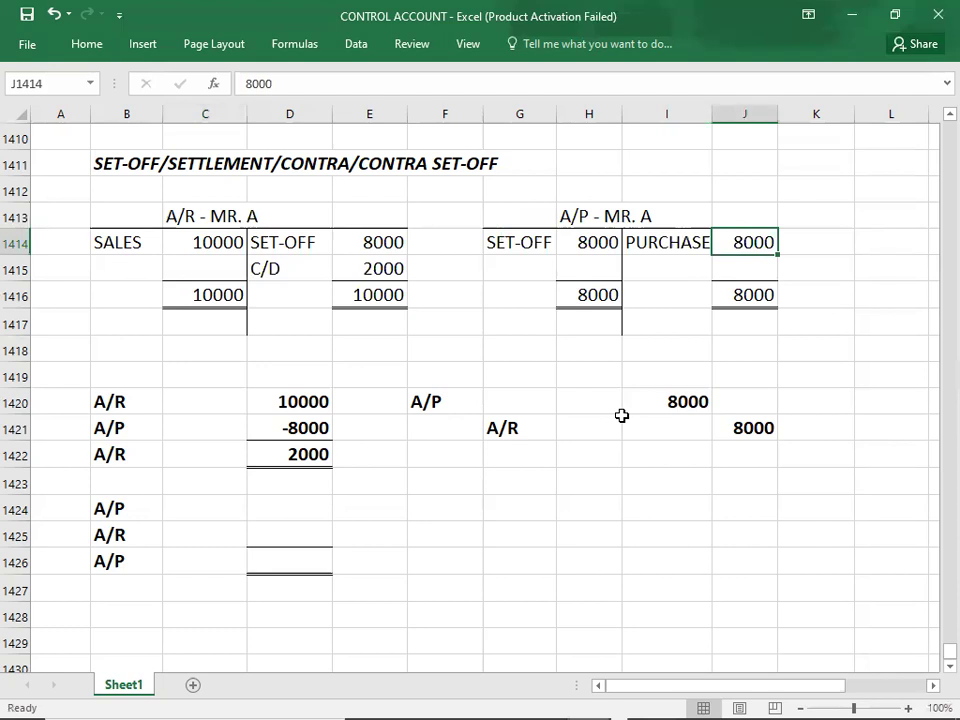
{"action": "left_click", "coordinate": [193, 242]}
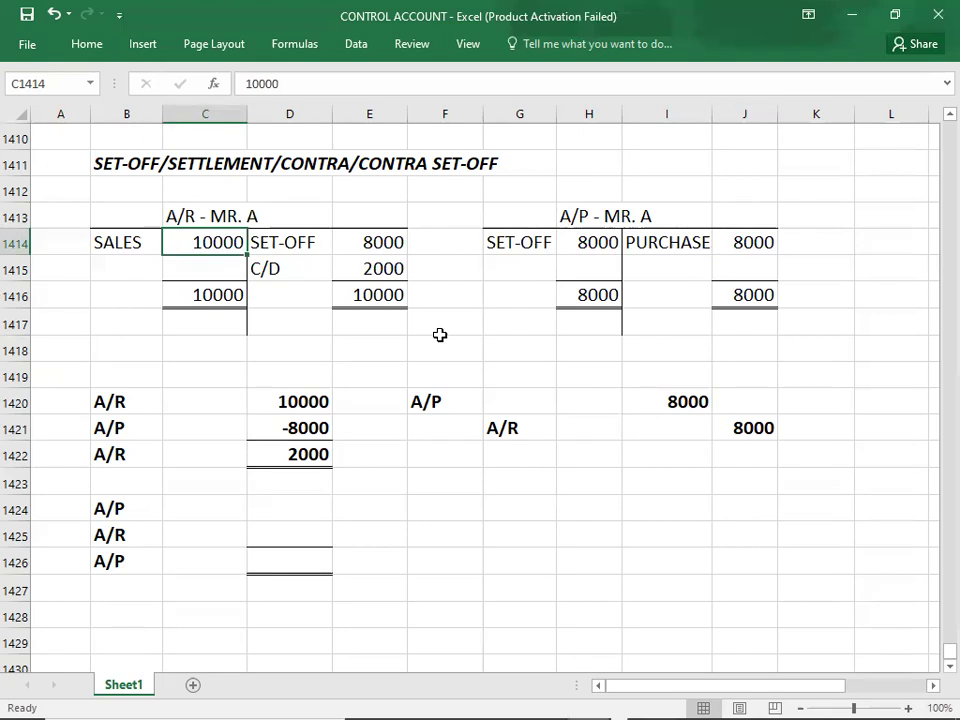
{"action": "left_click", "coordinate": [292, 458]}
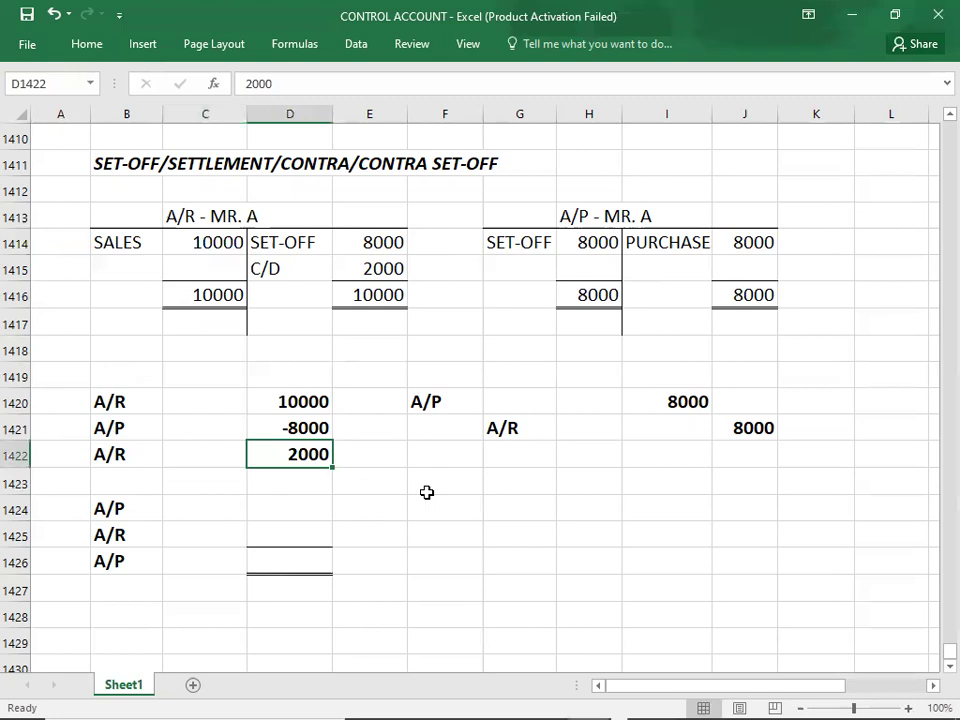
{"action": "left_click", "coordinate": [269, 402]}
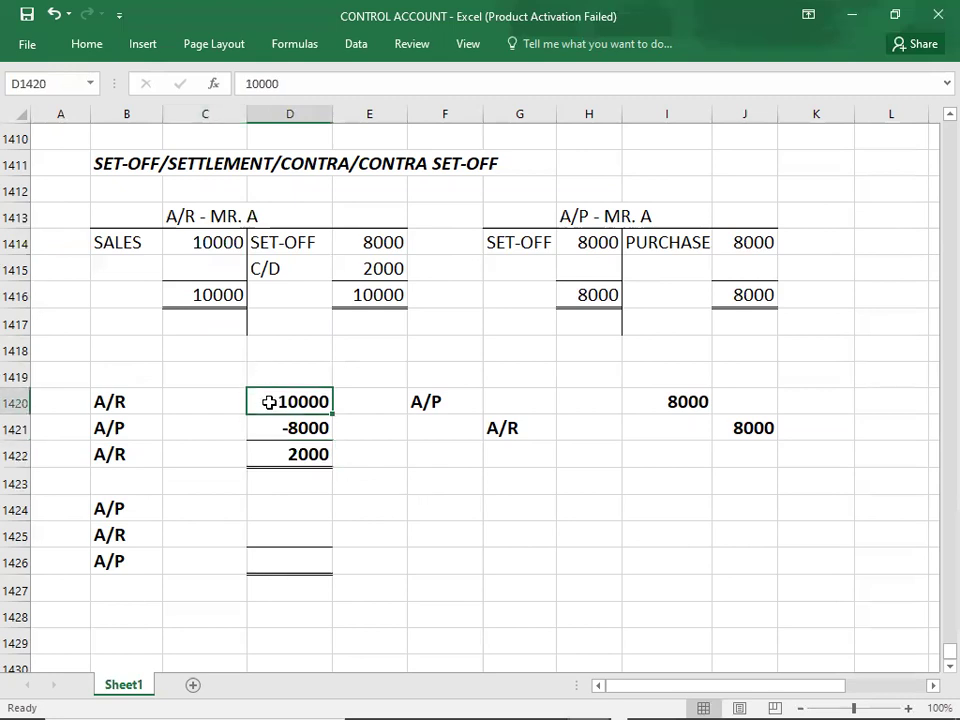
{"action": "left_click", "coordinate": [263, 456]}
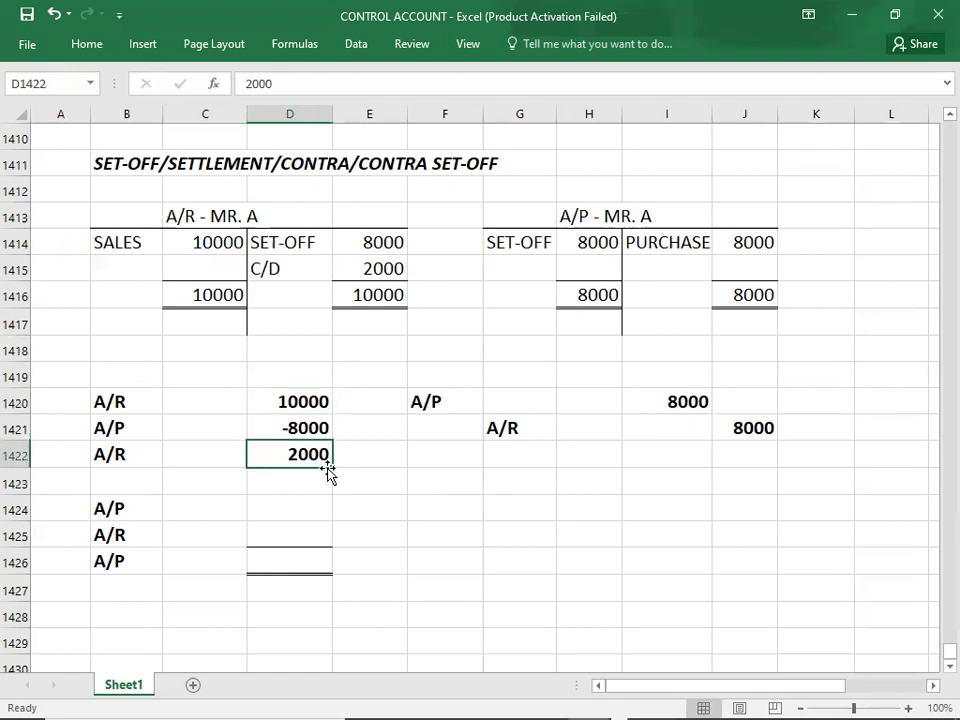
{"action": "left_click", "coordinate": [284, 427]}
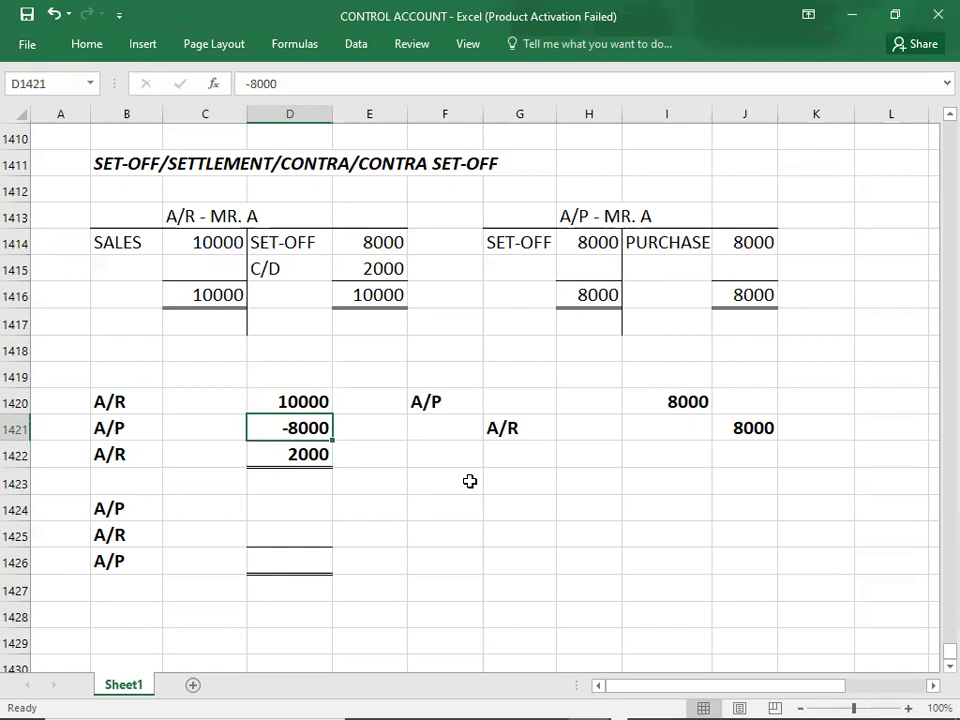
{"action": "left_click", "coordinate": [452, 402]}
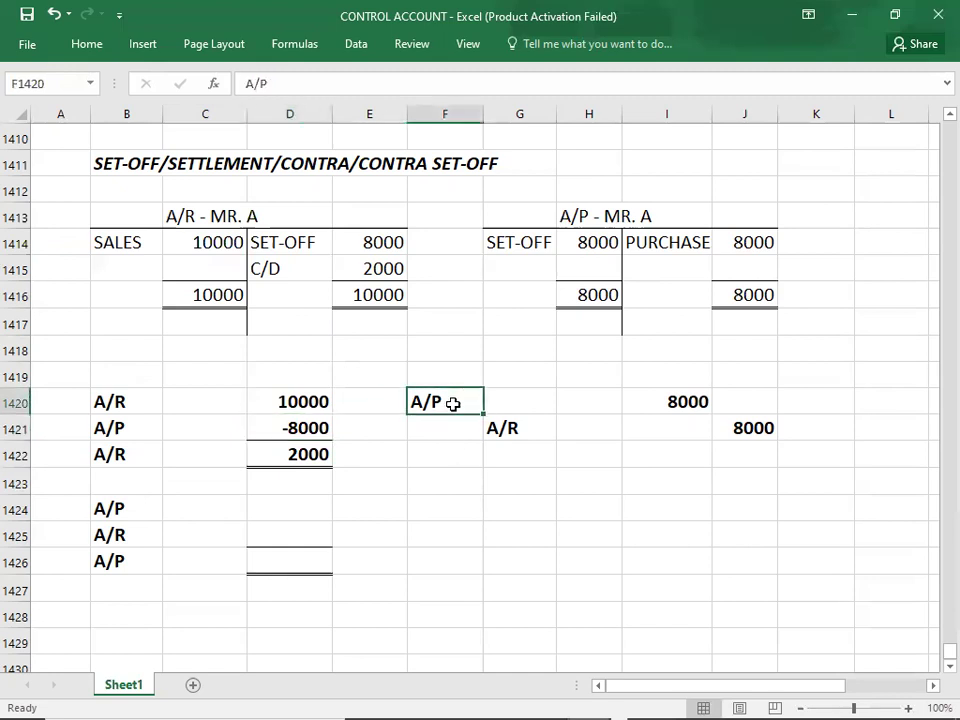
{"action": "left_click", "coordinate": [533, 440]}
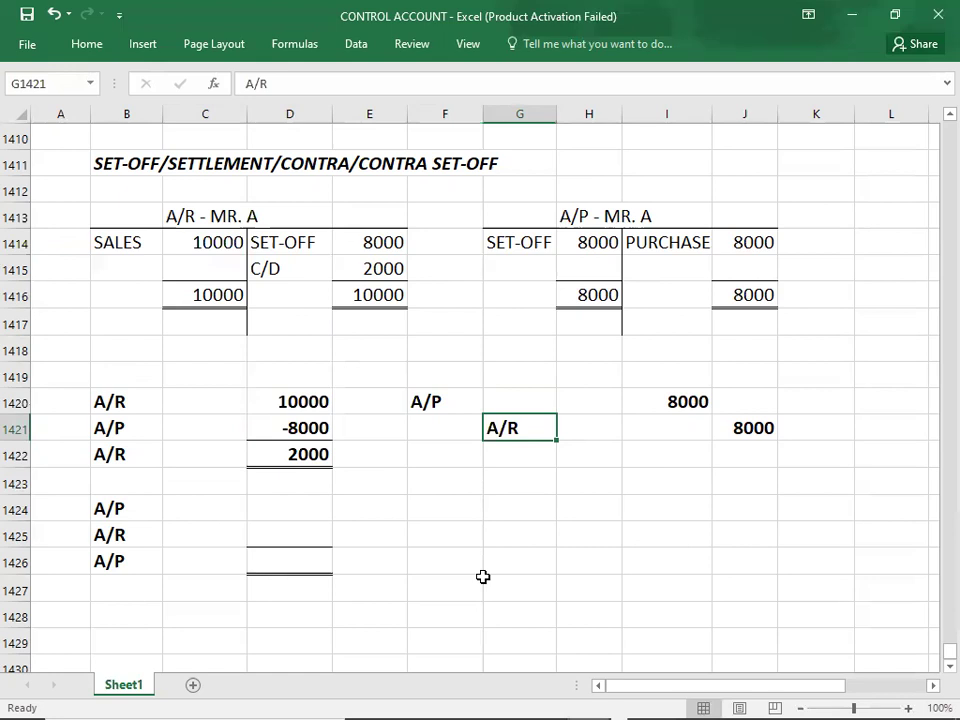
{"action": "left_click", "coordinate": [269, 404]}
{"action": "left_click", "coordinate": [271, 432]}
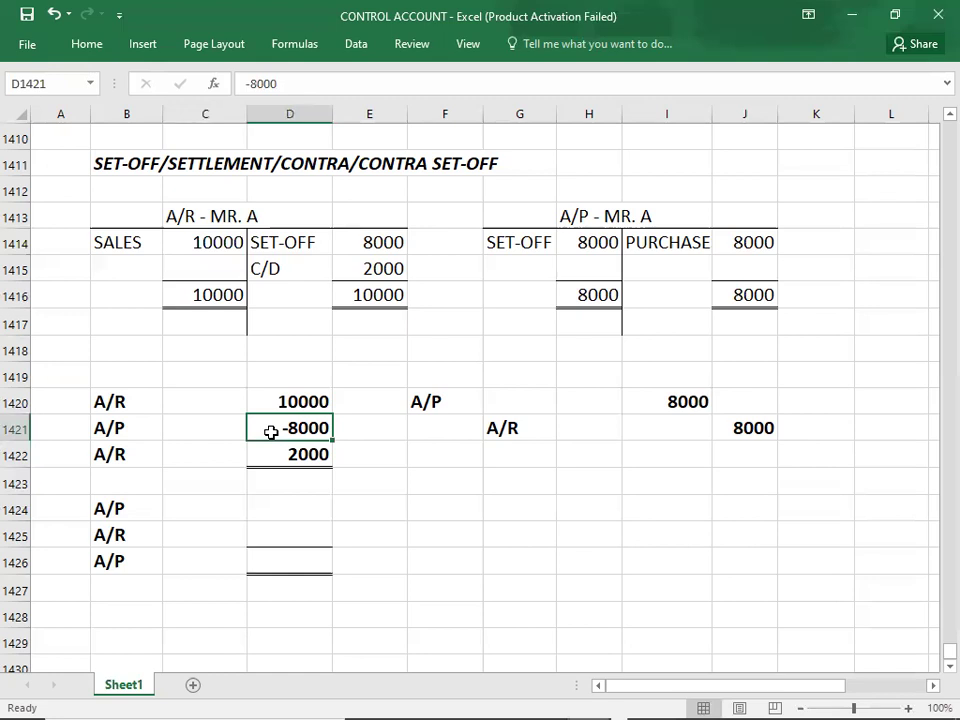
Step: Start the second set-off calculation with A/P as 20000 in D1424 and A/R as -12000 in D1425
{"action": "left_click", "coordinate": [279, 500]}
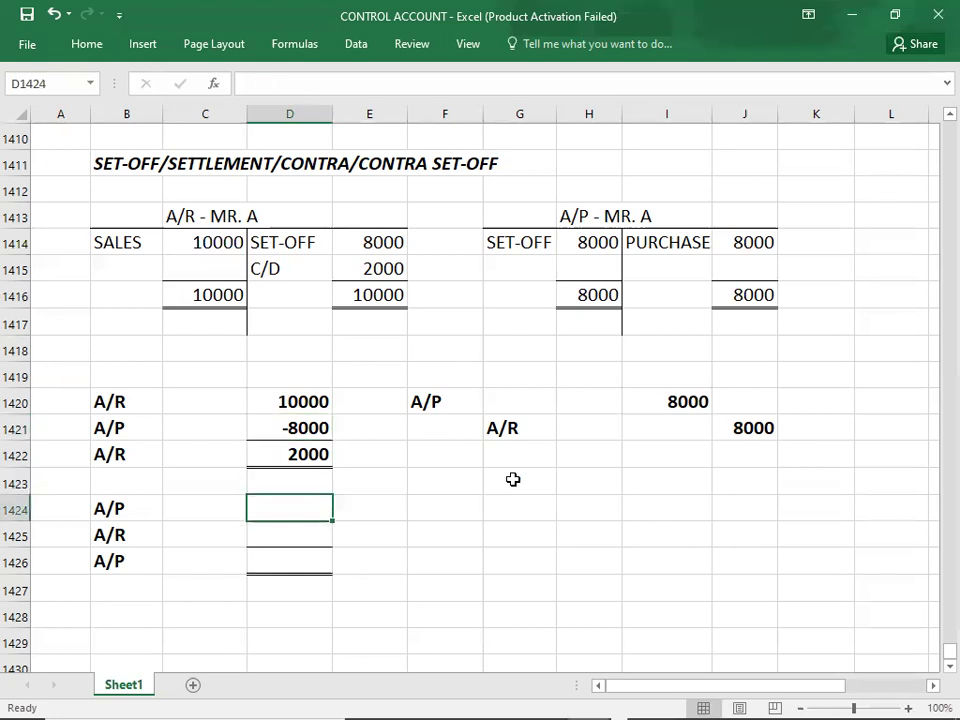
{"action": "type", "text": "20000"}
{"action": "key", "text": "Return"}
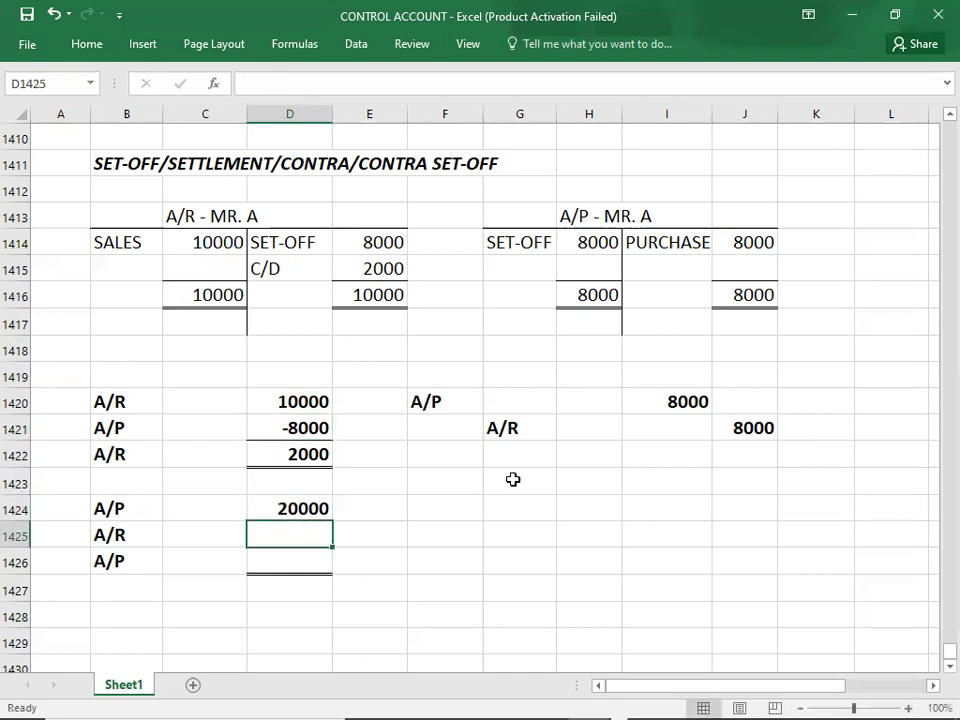
{"action": "type", "text": "-12000"}
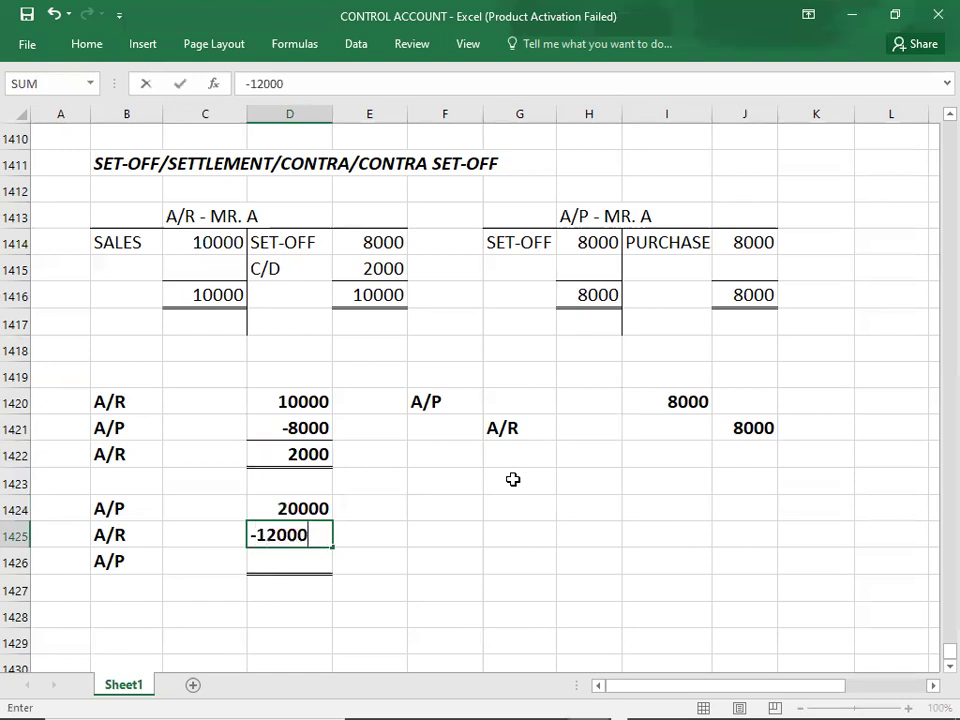
{"action": "key", "text": "Return"}
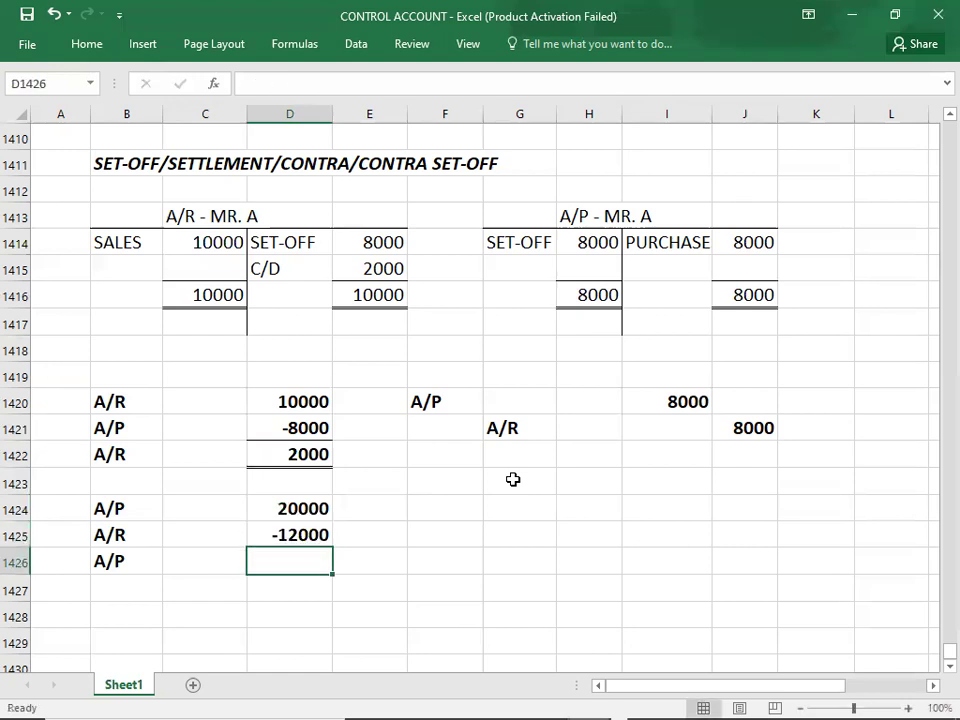
Step: Enter the remaining A/P balance of 8000 in D1426 and give the cell a double bottom border
{"action": "type", "text": "8000"}
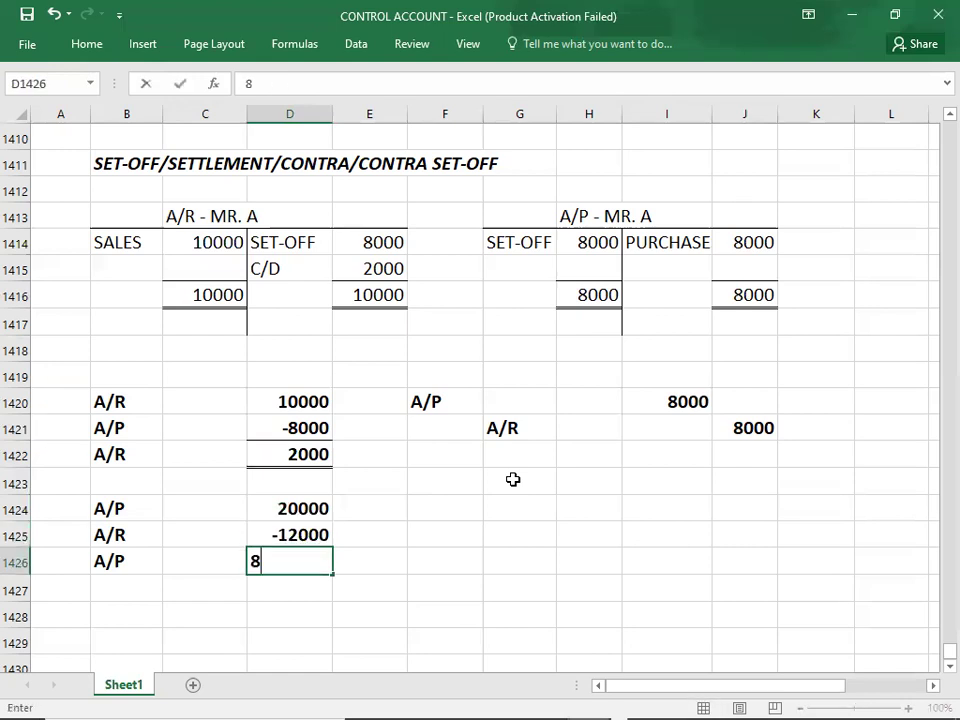
{"action": "key", "text": "Return"}
{"action": "key", "text": "Up"}
{"action": "key", "text": "alt+h"}
{"action": "key", "text": "b"}
{"action": "key", "text": "b"}
{"action": "key", "text": "Down"}
{"action": "key", "text": "Down"}
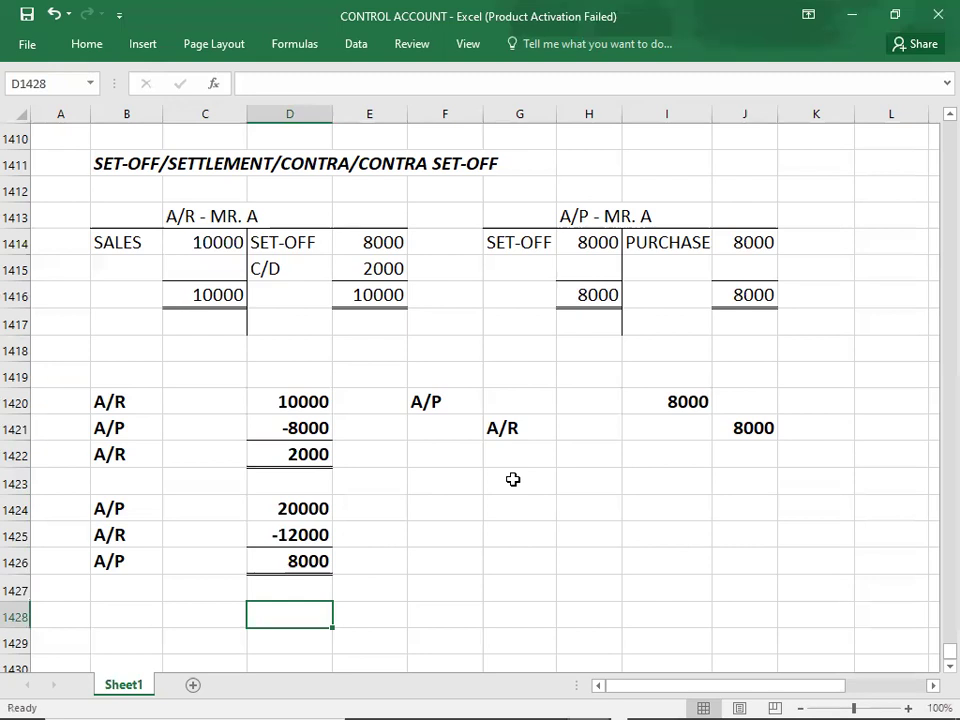
Step: Review the second set-off calculation in D1424:D1426 to identify the amount that is set off
{"action": "left_click", "coordinate": [476, 507]}
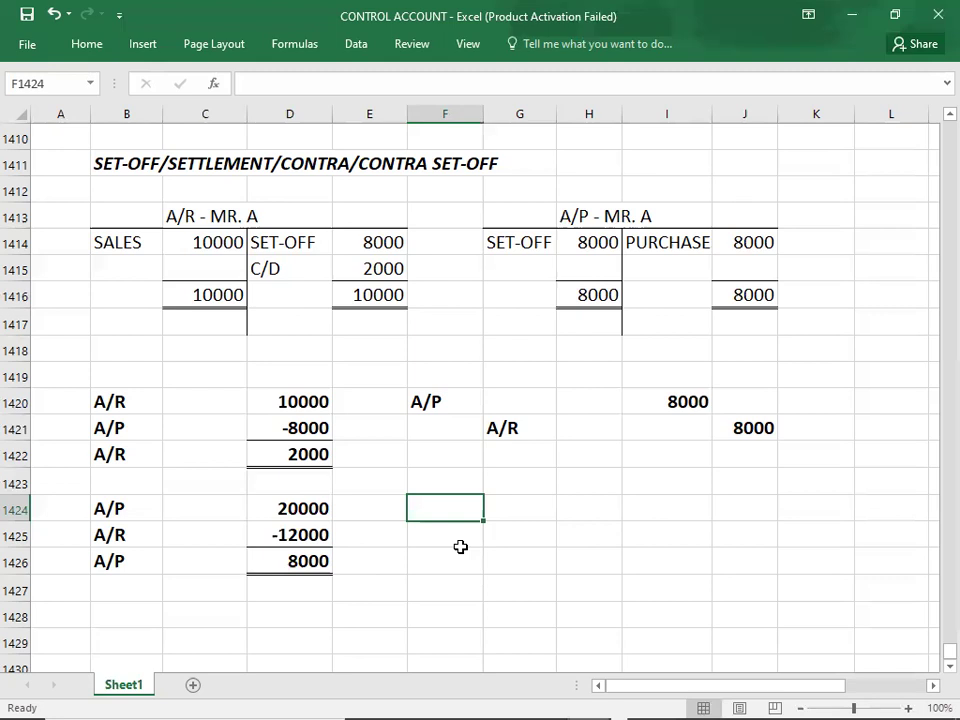
{"action": "left_click", "coordinate": [288, 513]}
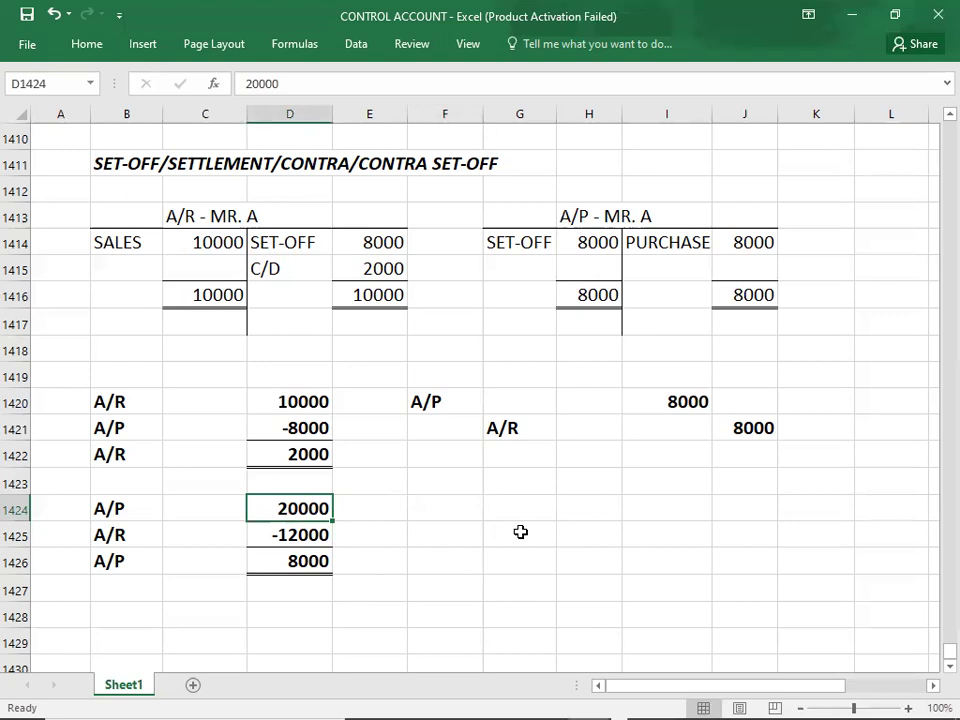
{"action": "key", "text": "Down"}
{"action": "key", "text": "Down"}
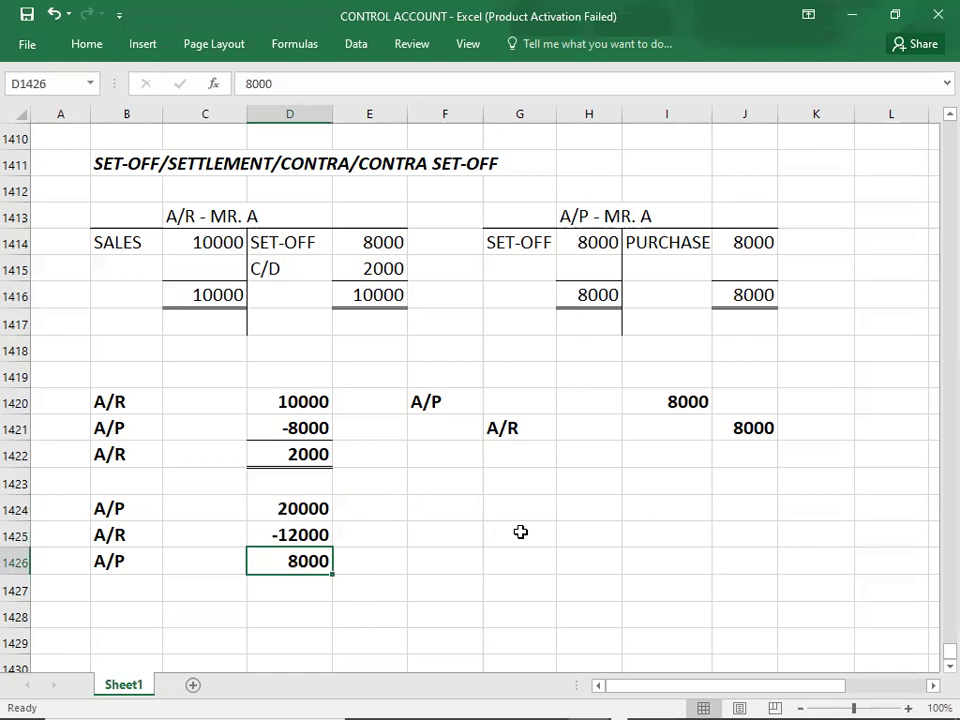
{"action": "key", "text": "Up"}
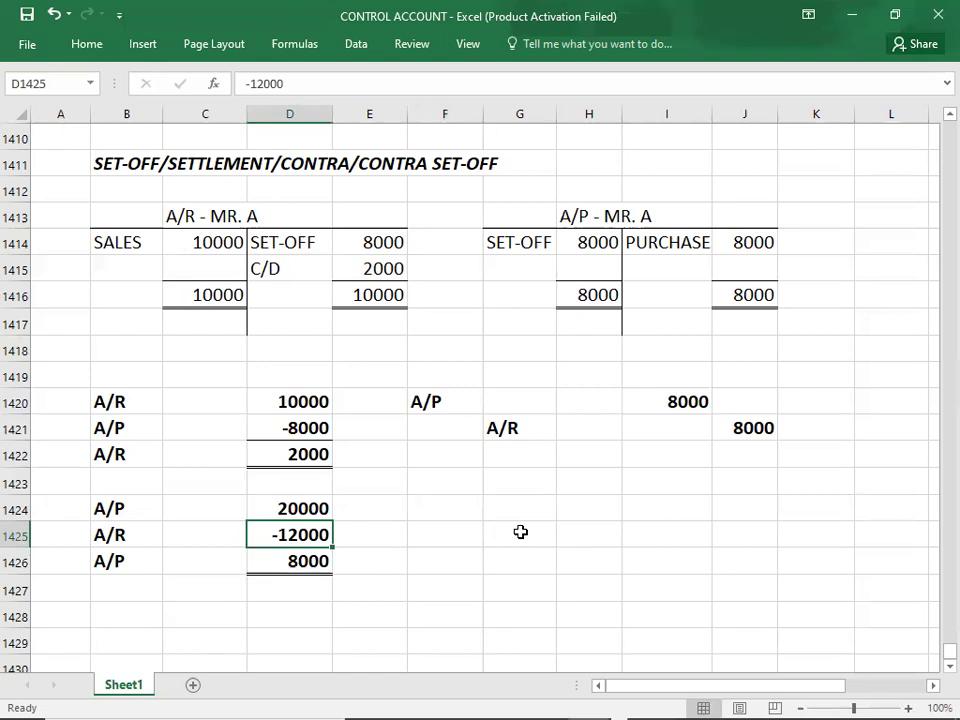
{"action": "key", "text": "Down"}
{"action": "key", "text": "Down"}
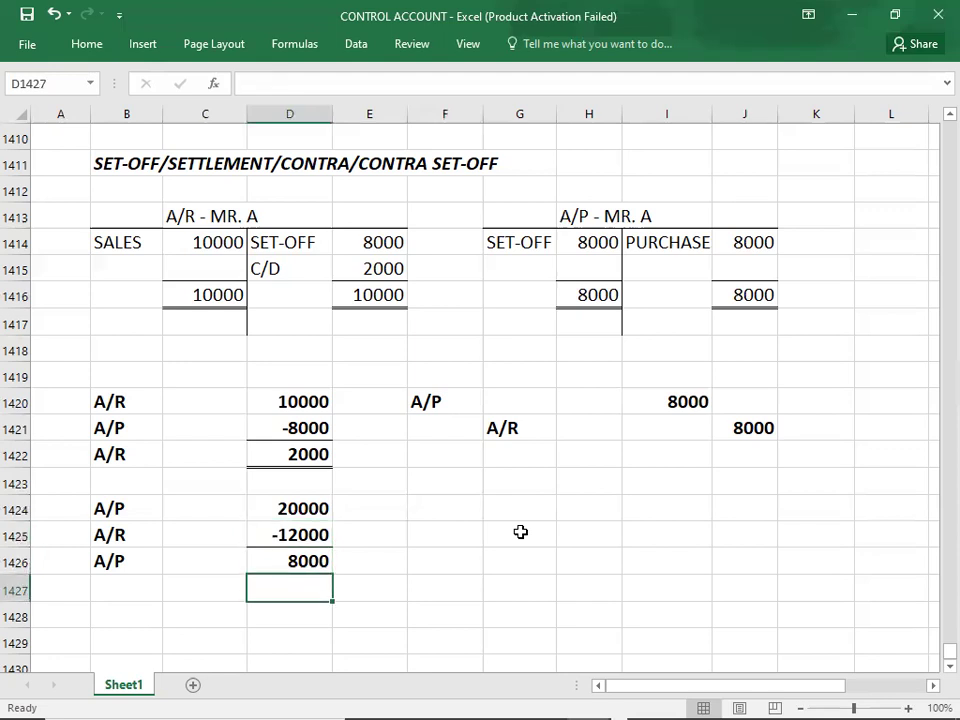
Step: Enter the second journal entry's accounts, A/P in F1424 and A/R in G1425, with both in bold
{"action": "key", "text": "Up"}
{"action": "key", "text": "Up"}
{"action": "key", "text": "Up"}
{"action": "key", "text": "Right"}
{"action": "key", "text": "Right"}
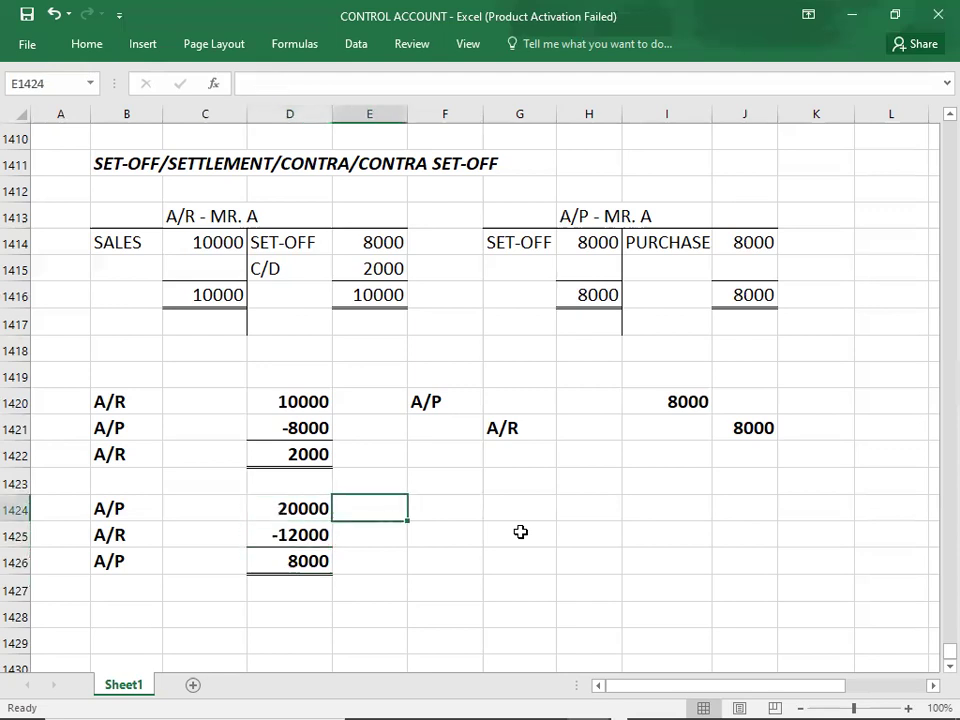
{"action": "type", "text": "A/P"}
{"action": "key", "text": "Return"}
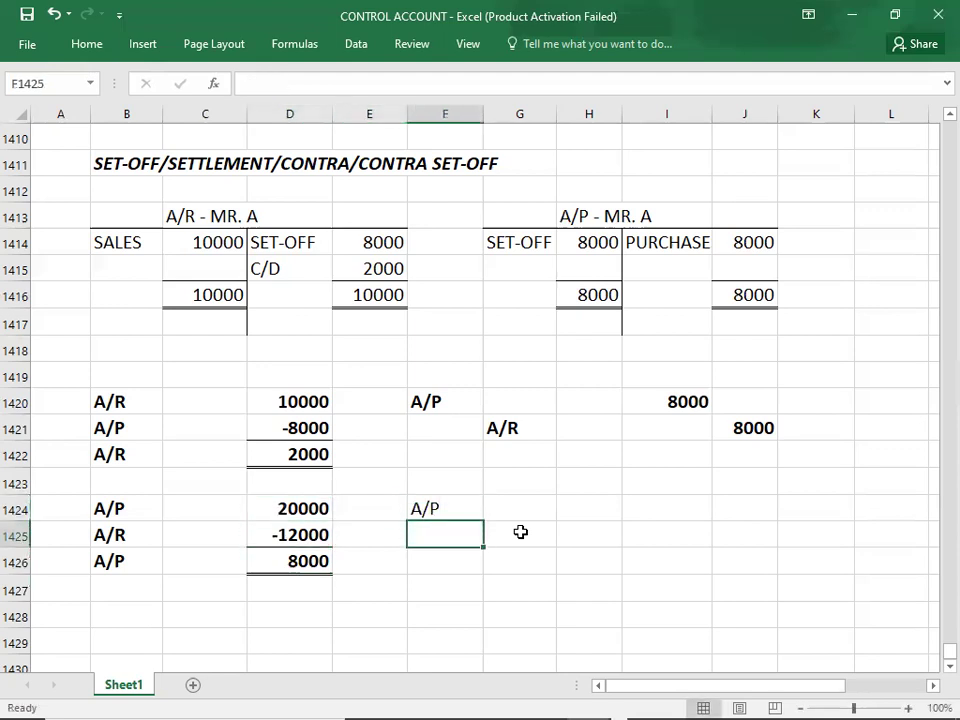
{"action": "key", "text": "Right"}
{"action": "type", "text": "A/R"}
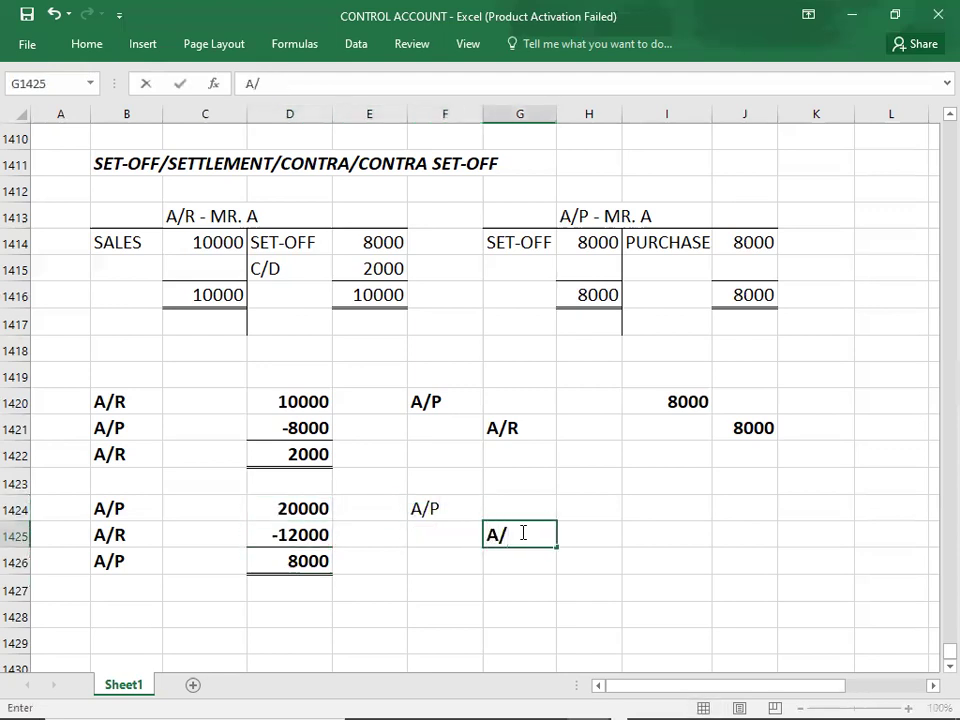
{"action": "key", "text": "Up"}
{"action": "key", "text": "Left"}
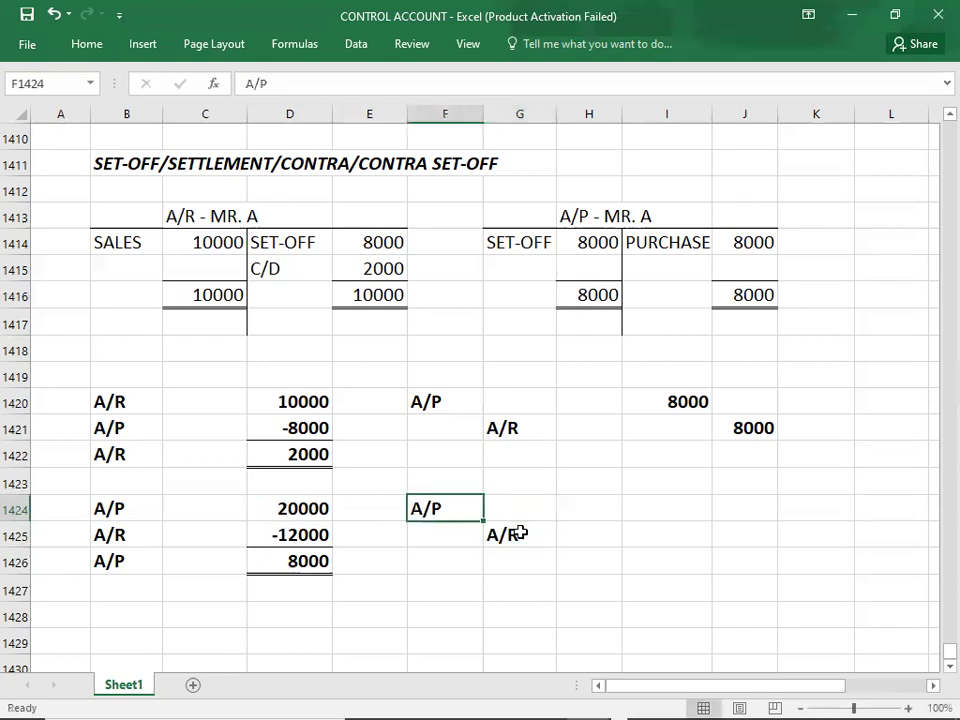
Step: Record the journal entry amounts, 12000 for A/P in I1424 and 12000 for A/R in J1425
{"action": "key", "text": "Right"}
{"action": "key", "text": "Right"}
{"action": "key", "text": "Right"}
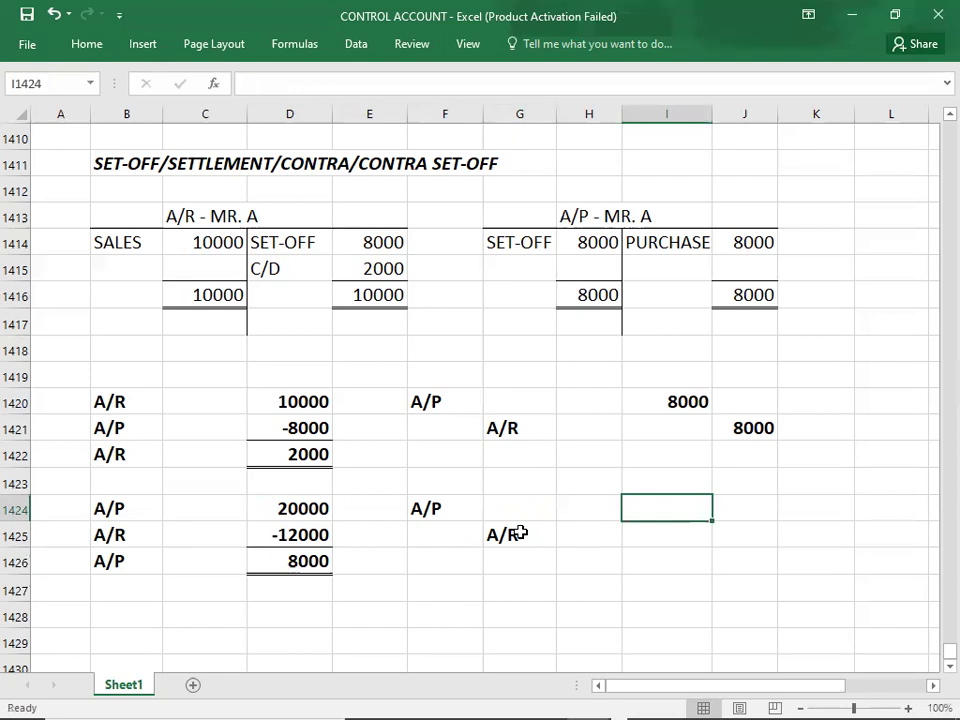
{"action": "type", "text": "12000"}
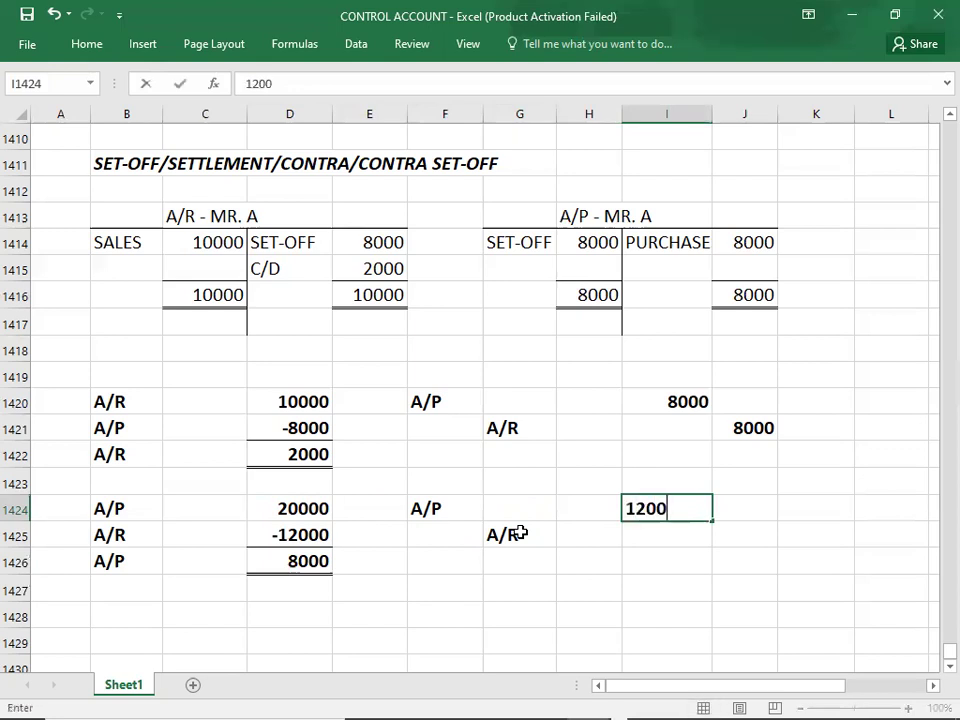
{"action": "key", "text": "Return"}
{"action": "key", "text": "Right"}
{"action": "type", "text": "12000"}
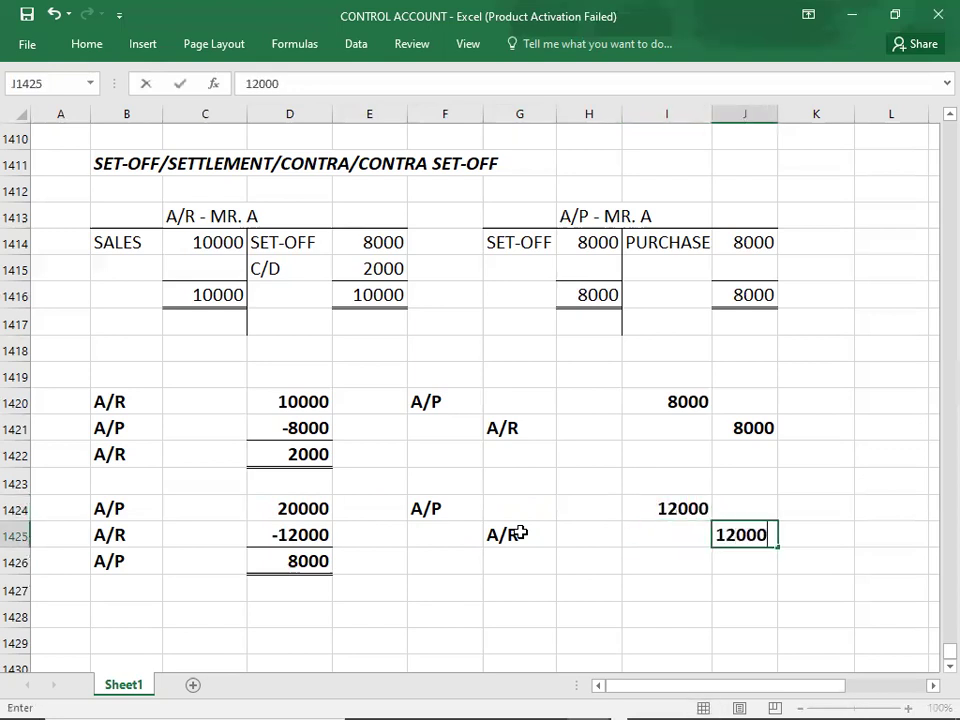
{"action": "key", "text": "Return"}
{"action": "key", "text": "Left"}
{"action": "key", "text": "Down"}
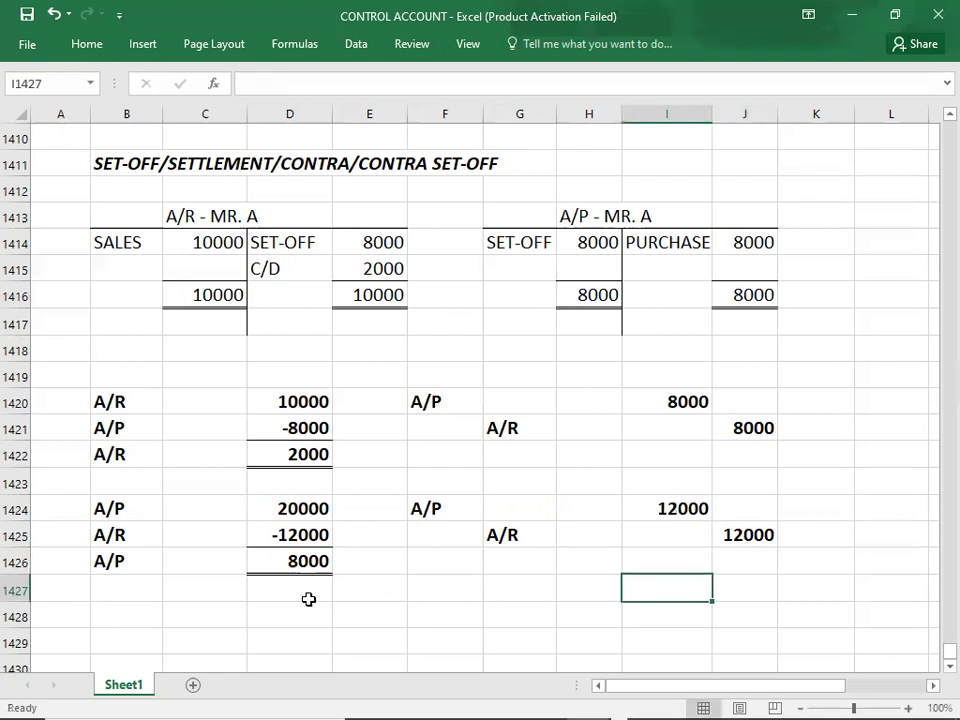
{"action": "left_click", "coordinate": [50, 163]}
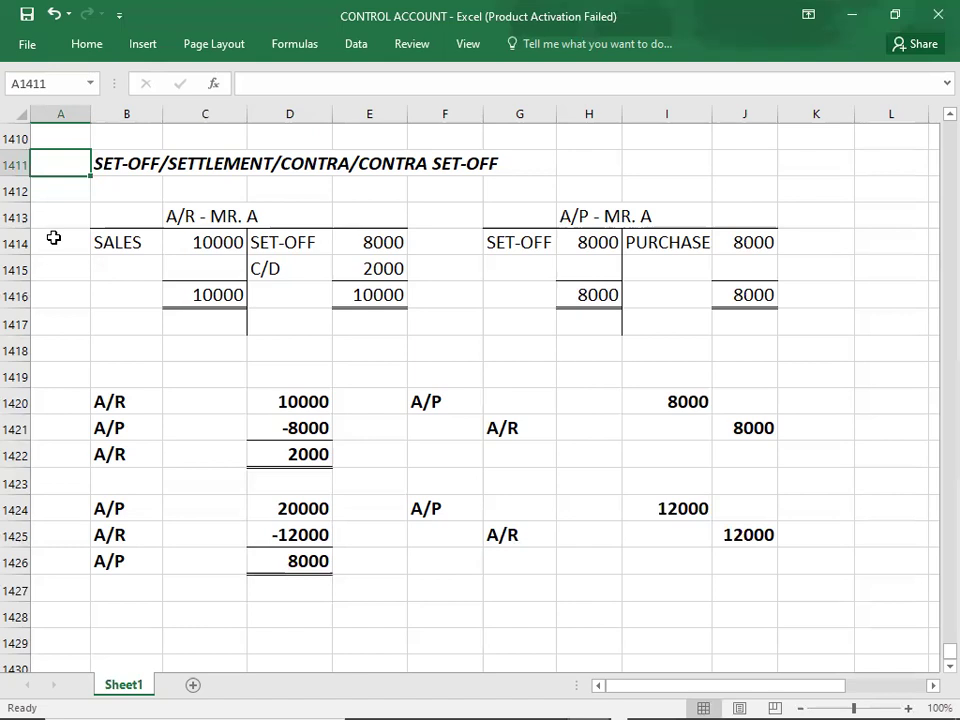
{"action": "left_click", "coordinate": [11, 14]}
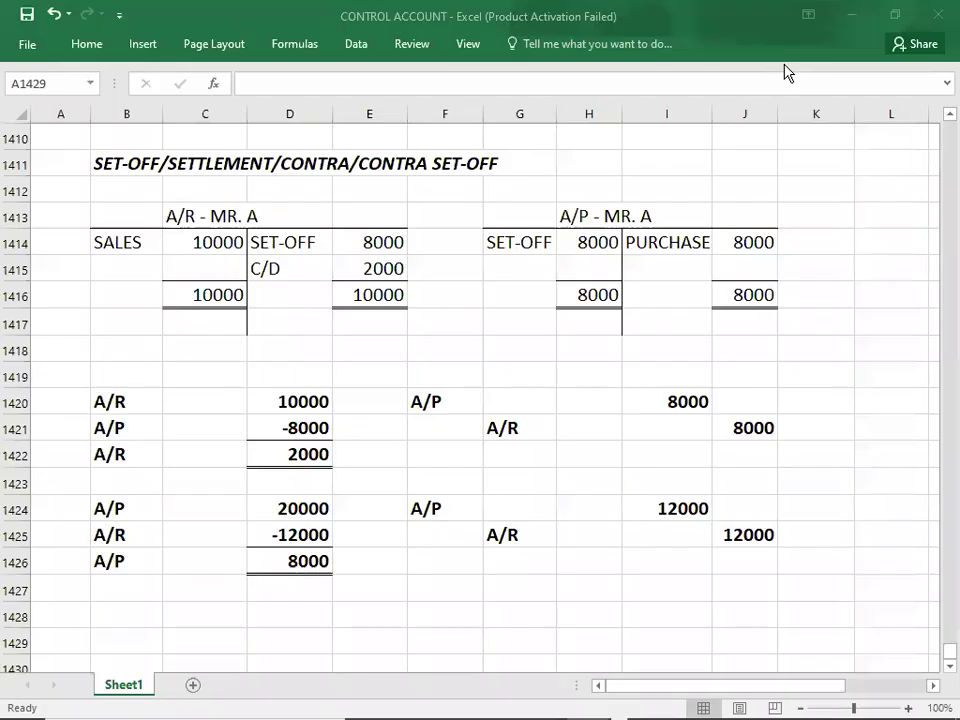
{"action": "left_click", "coordinate": [51, 153]}
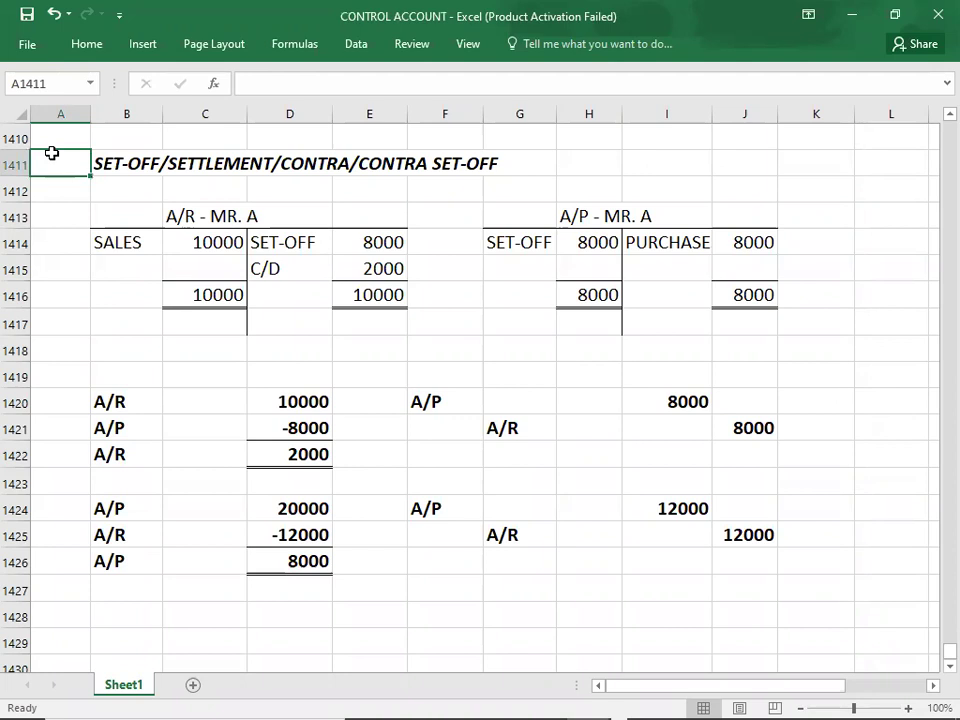
Step: Switch past question 31.3 in the ABC PDF to the PowerPoint slide show and advance to the BAD DEBTS slide
{"action": "key", "text": "alt+Tab"}
{"action": "key", "text": "alt+Tab"}
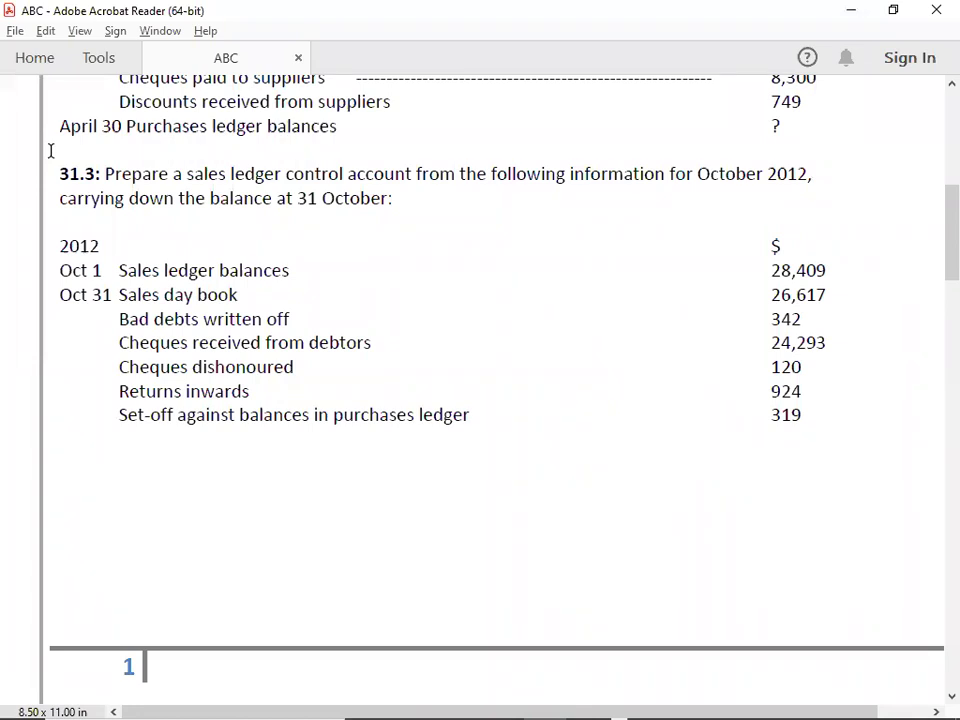
{"action": "key", "text": "alt+Tab"}
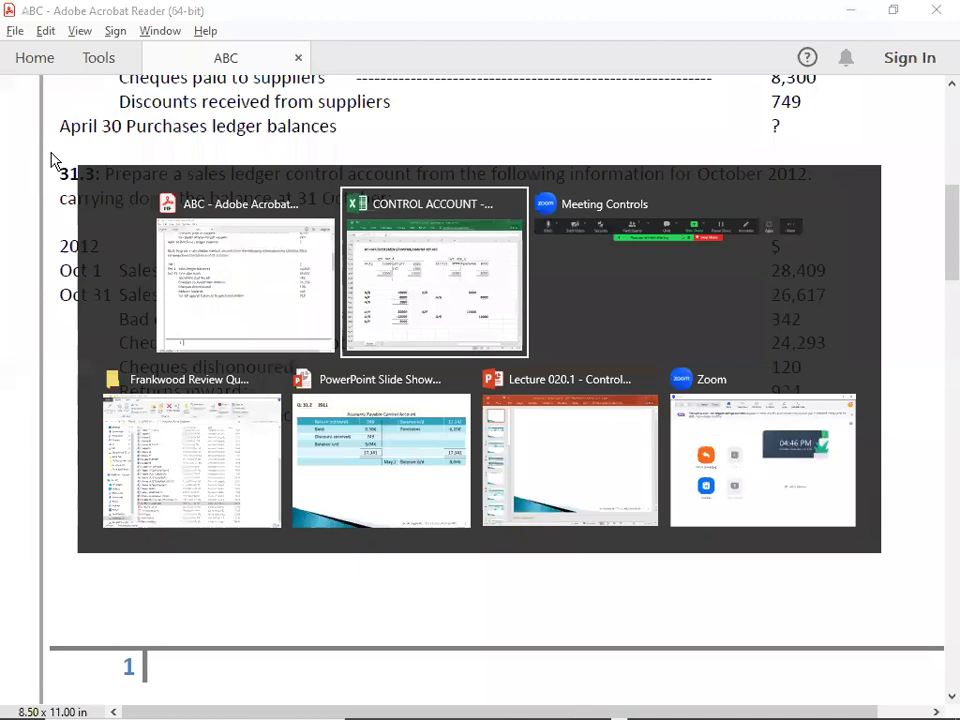
{"action": "key", "text": "alt+Tab"}
{"action": "key", "text": "alt+Tab"}
{"action": "key", "text": "alt+Tab"}
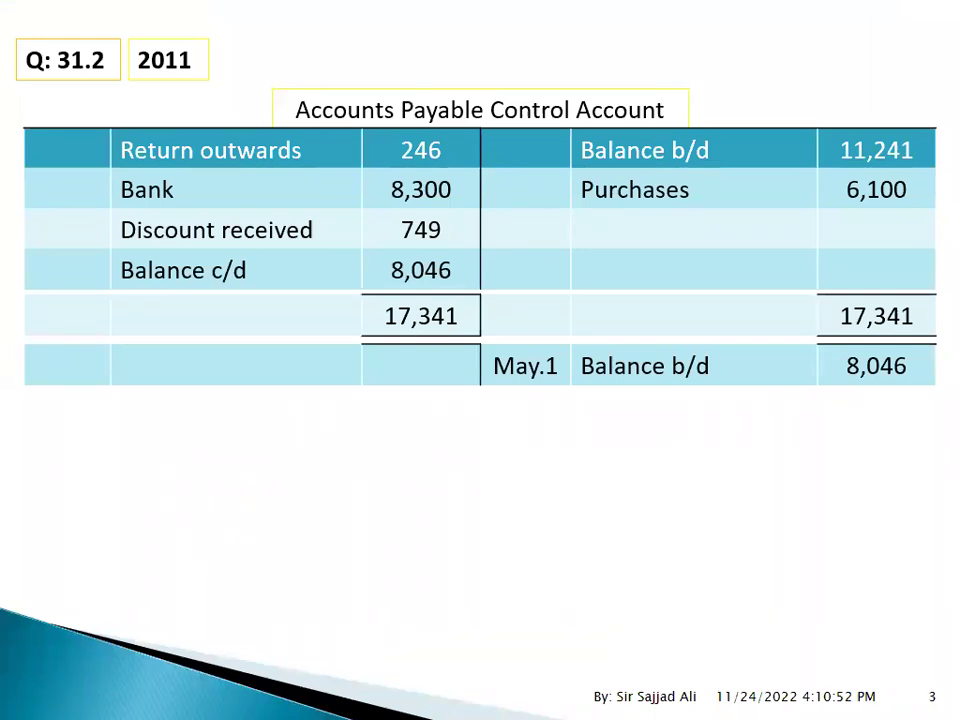
{"action": "key", "text": "Right"}
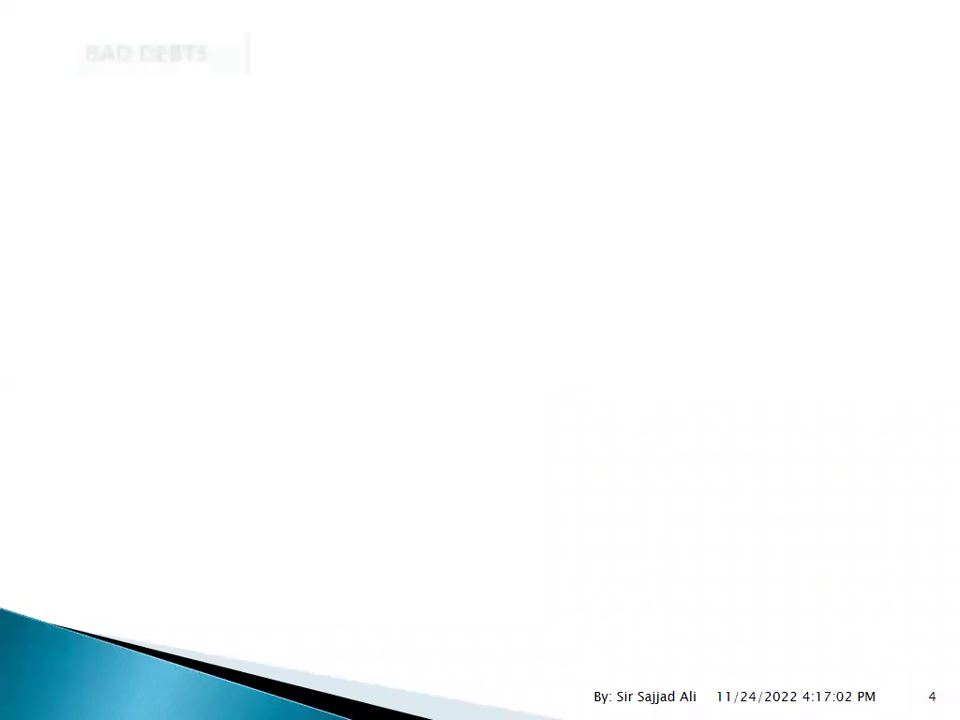